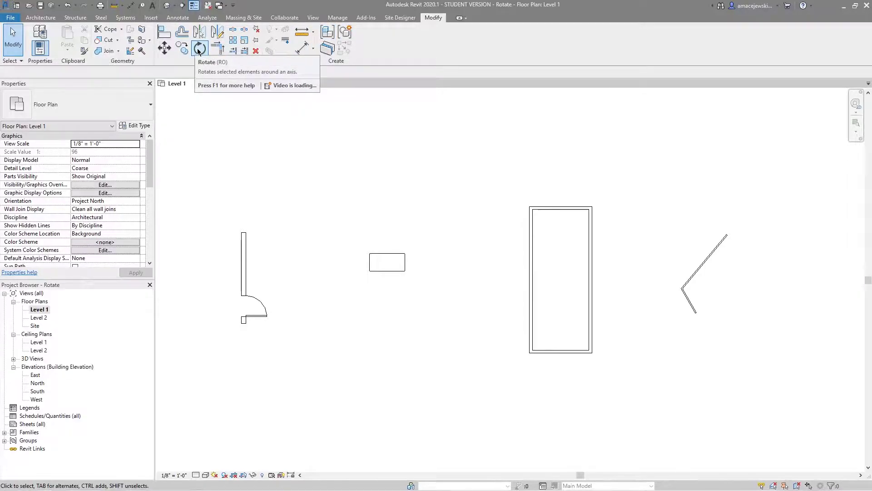
- Rotate the wall with the door freehand about 40 degrees counterclockwise around its center, and undo the rotation
{"action": "left_click", "coordinate": [199, 49]}
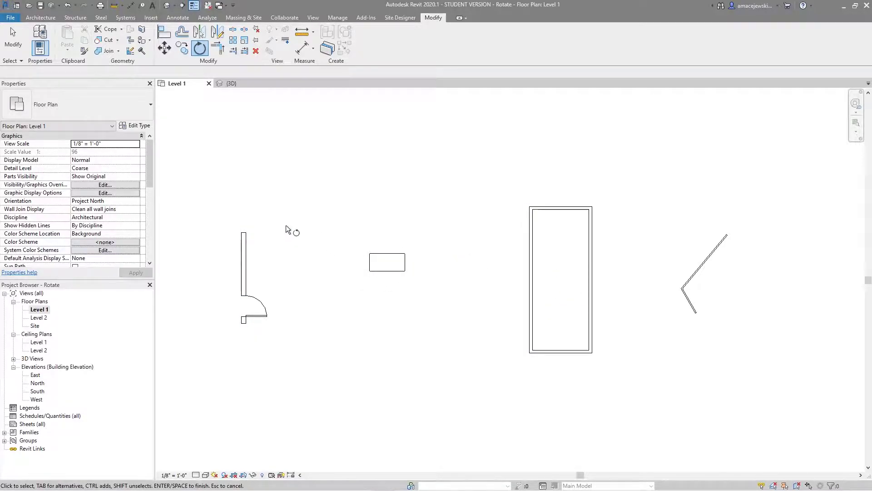
{"action": "left_click", "coordinate": [249, 267]}
{"action": "key", "text": "Return"}
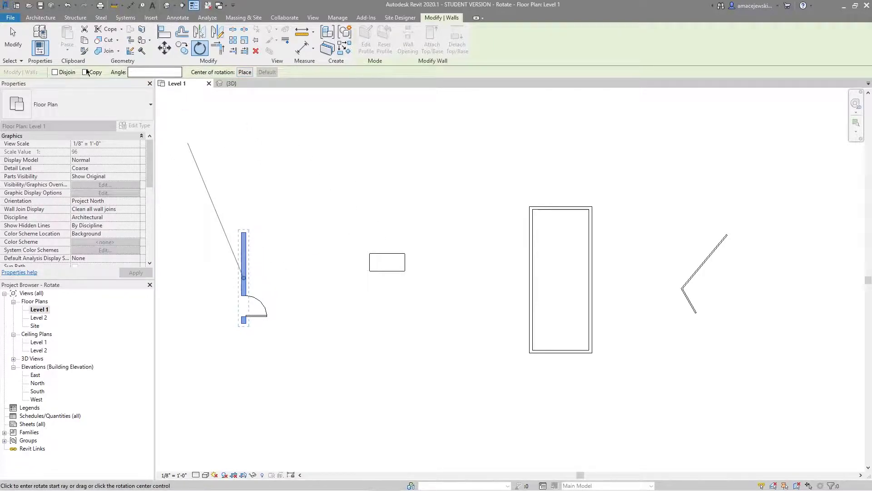
{"action": "left_click", "coordinate": [141, 72]}
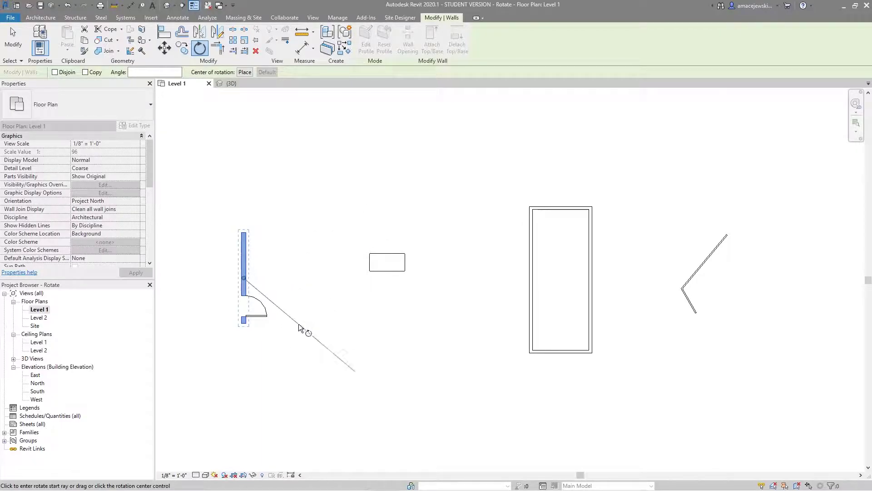
{"action": "left_click", "coordinate": [294, 340]}
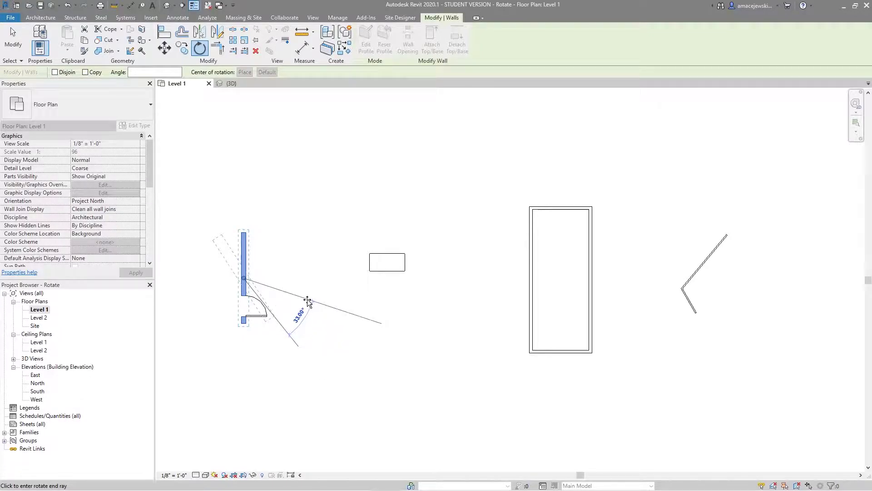
{"action": "scroll", "coordinate": [320, 263], "scroll_direction": "up", "scroll_amount": 1}
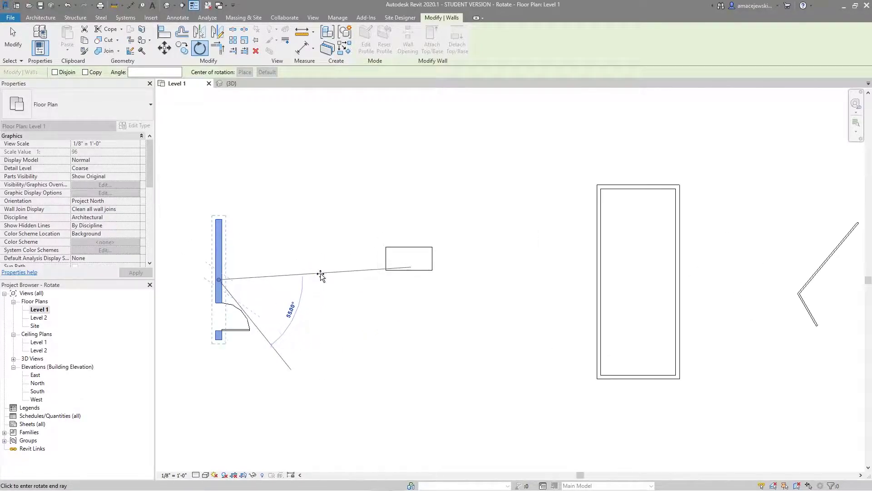
{"action": "middle_click_drag", "start_coordinate": [332, 269], "coordinate": [500, 281]}
{"action": "scroll", "coordinate": [462, 284], "scroll_direction": "up", "scroll_amount": 1}
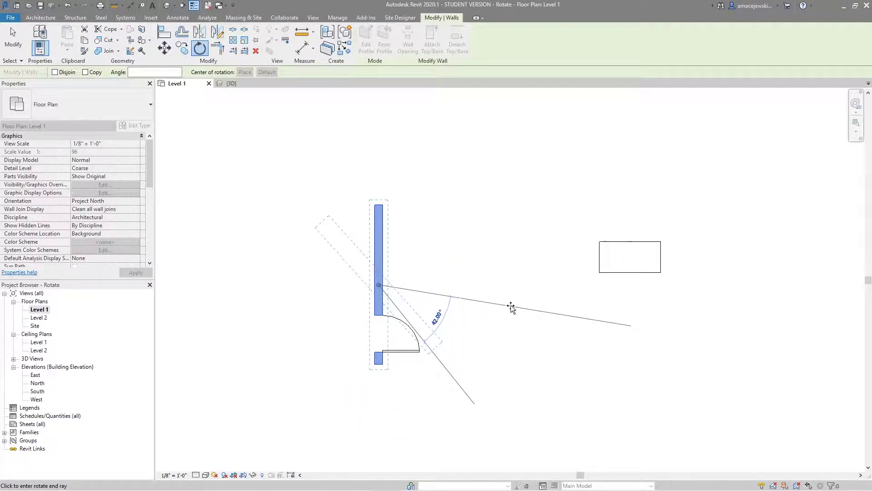
{"action": "left_click", "coordinate": [511, 310]}
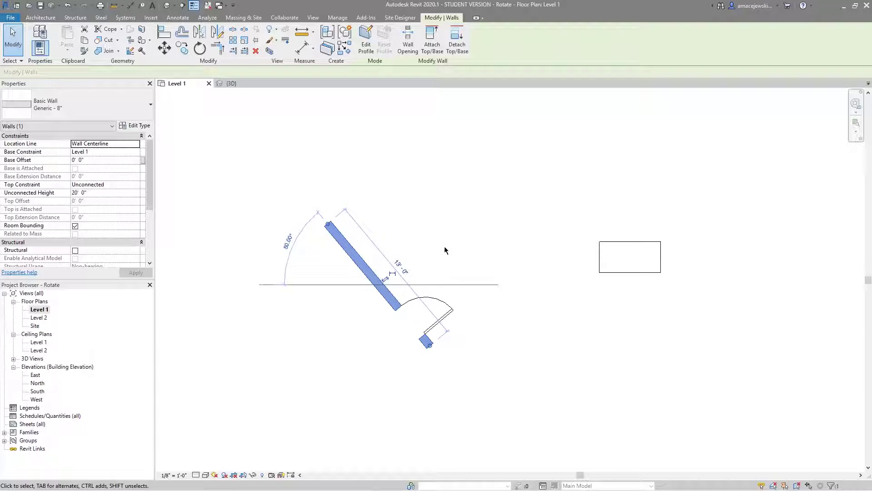
{"action": "key", "text": "ctrl+z"}
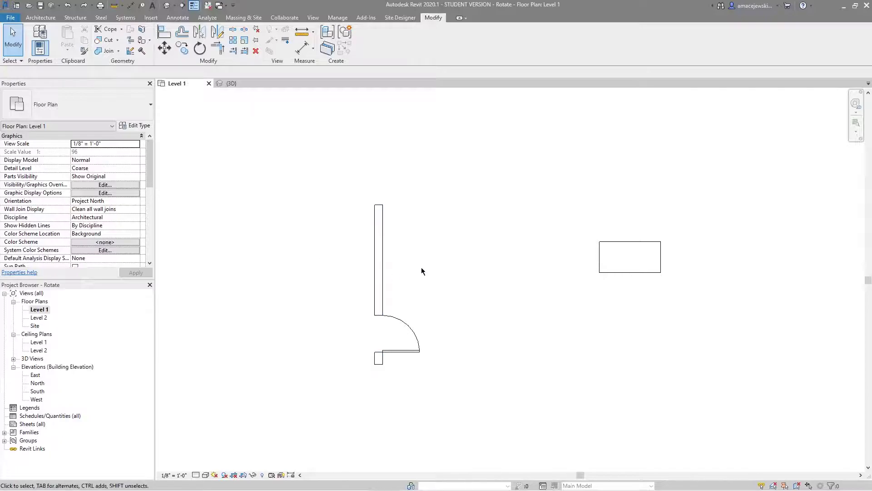
- Rotate the wall with the door exactly 45 degrees counterclockwise around its center, and undo the rotation
{"action": "left_click", "coordinate": [381, 278]}
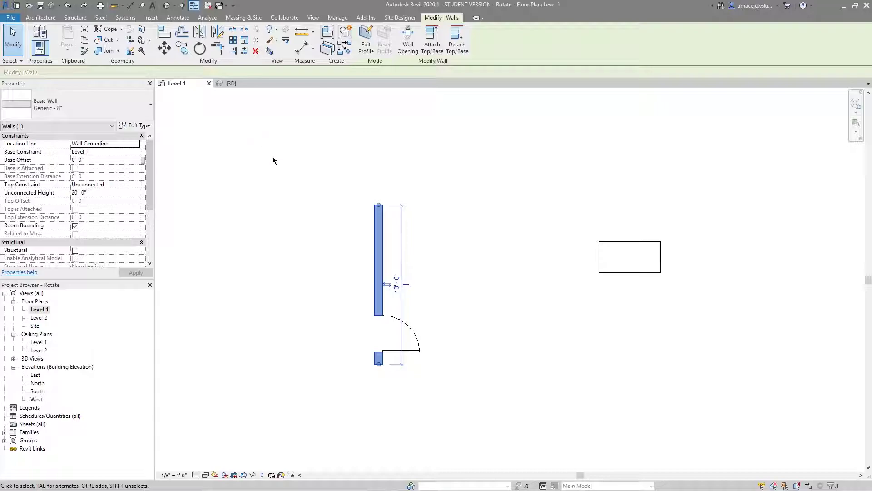
{"action": "left_click", "coordinate": [200, 48]}
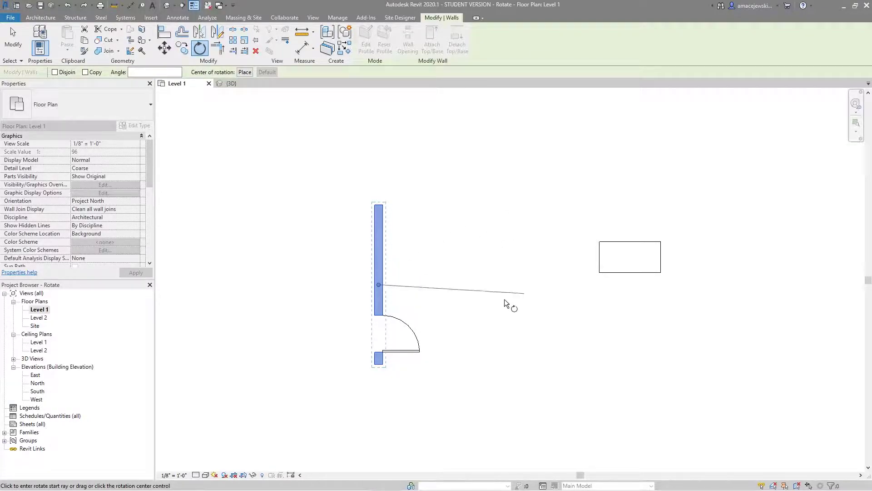
{"action": "left_click", "coordinate": [473, 387]}
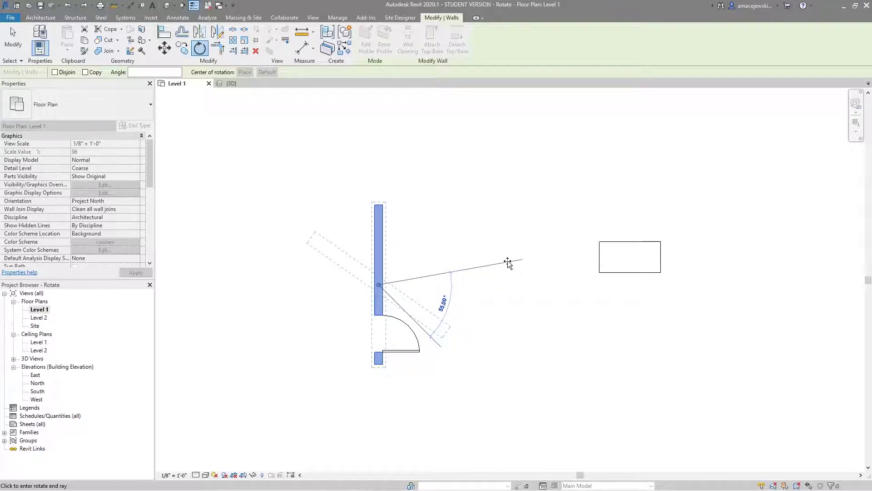
{"action": "type", "text": "45"}
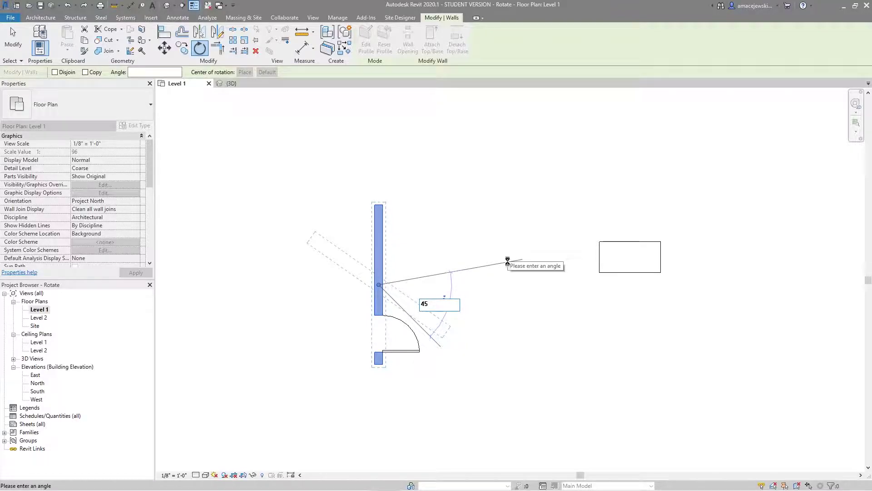
{"action": "key", "text": "Return"}
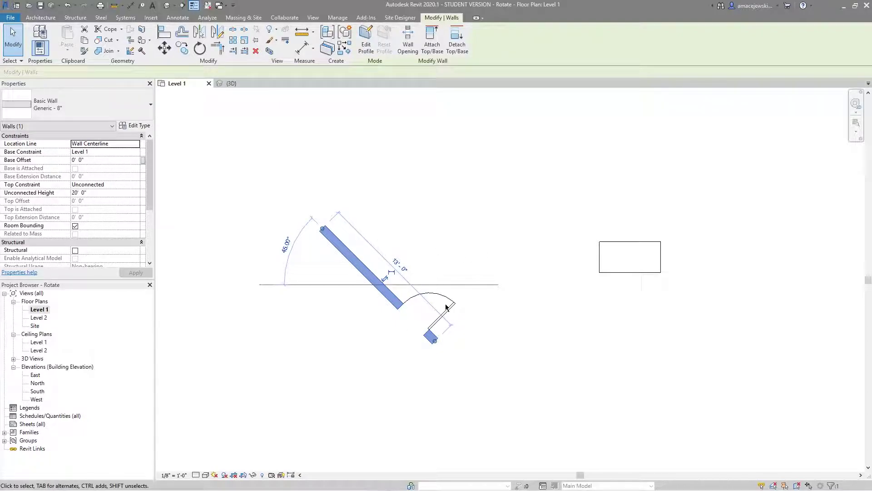
{"action": "key", "text": "ctrl+z"}
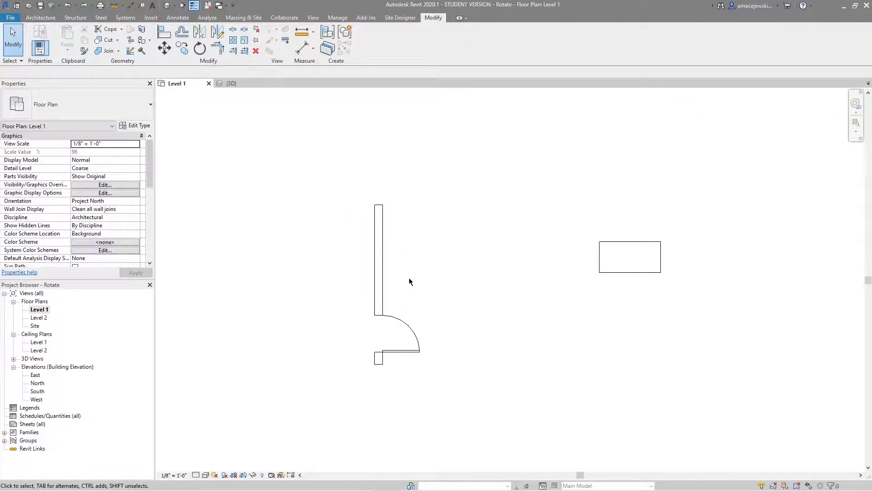
- Place the center of rotation at the wall's upper end, rotate the wall 90 degrees clockwise around it, and undo the rotation
{"action": "left_click", "coordinate": [378, 236]}
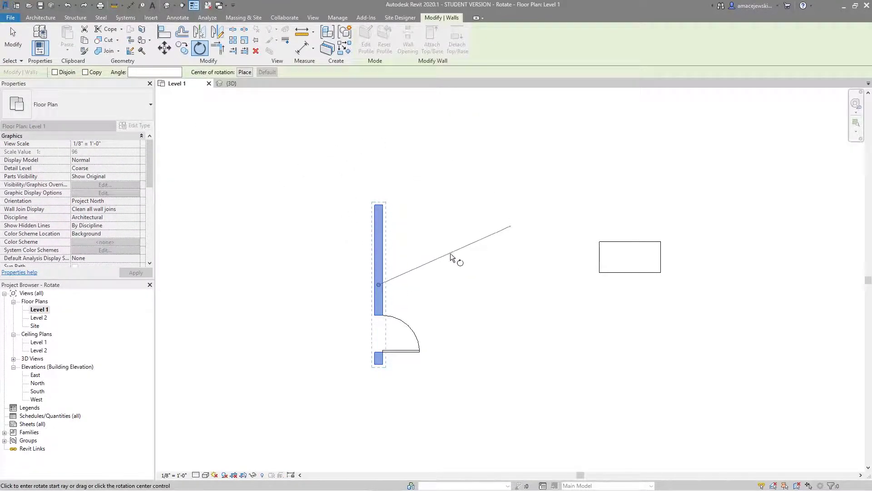
{"action": "scroll", "coordinate": [450, 253], "scroll_direction": "down", "scroll_amount": 1}
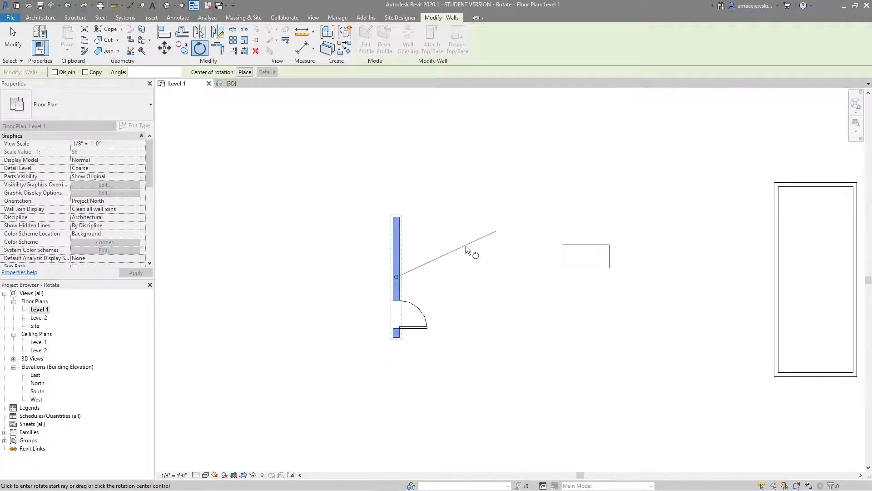
{"action": "scroll", "coordinate": [470, 240], "scroll_direction": "up", "scroll_amount": 1}
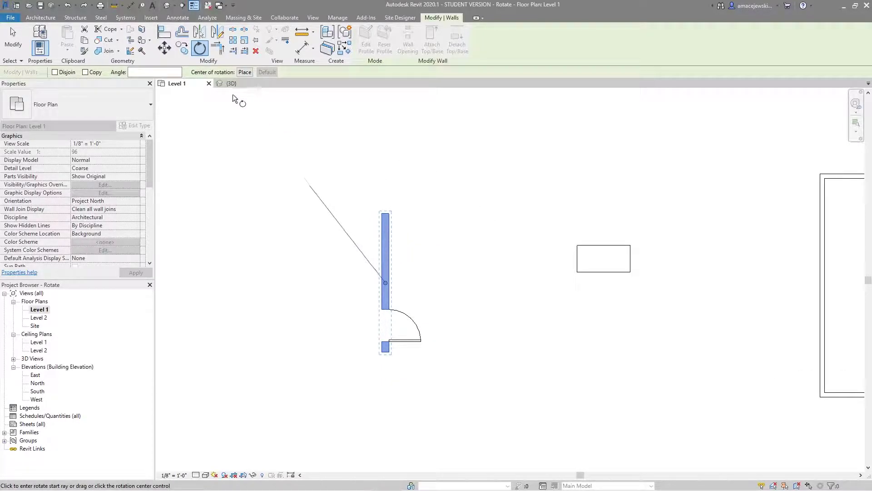
{"action": "left_click", "coordinate": [244, 72]}
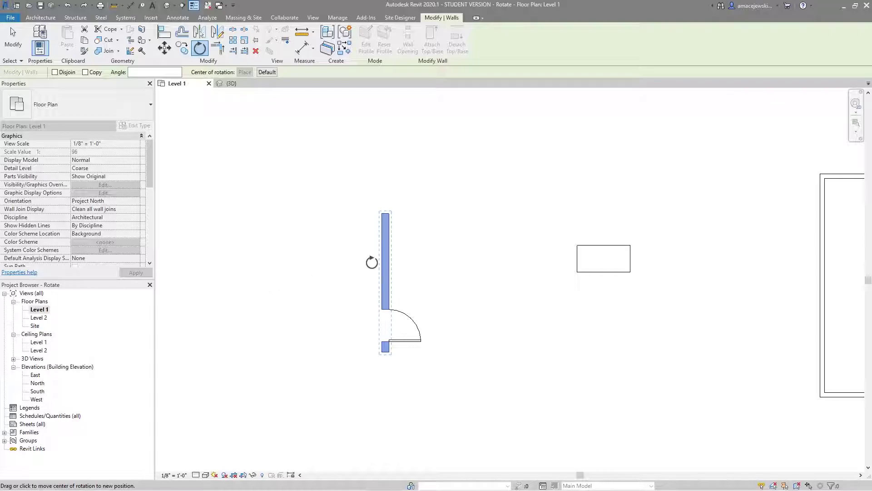
{"action": "left_click", "coordinate": [386, 214]}
{"action": "left_click", "coordinate": [479, 178]}
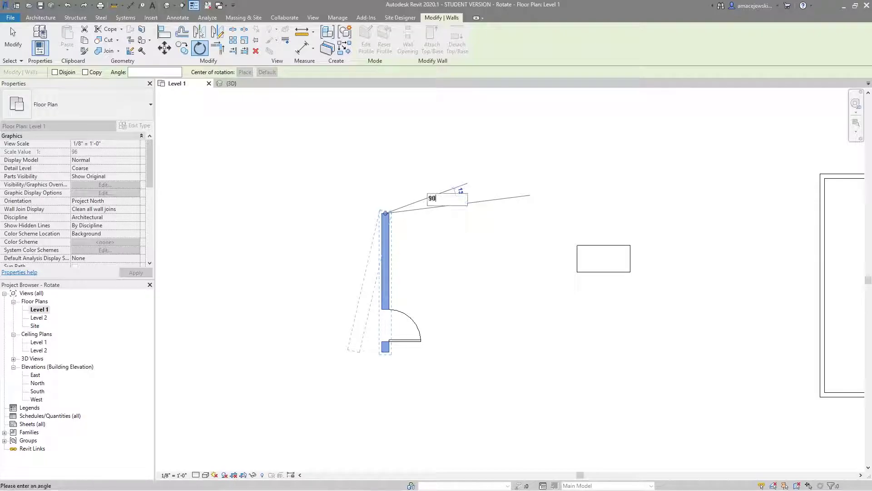
{"action": "type", "text": "-90"}
{"action": "key", "text": "Return"}
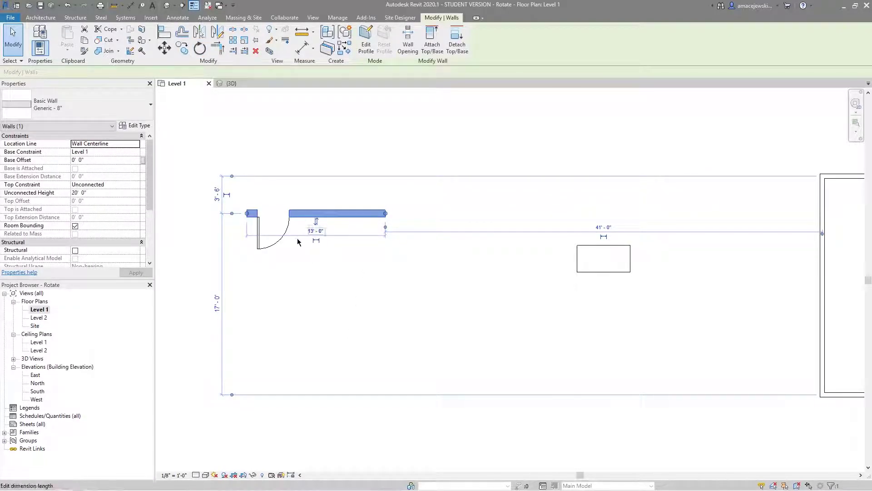
{"action": "key", "text": "ctrl+z"}
- Rotate the wall with the door by a preset Angle of 60 degrees without picking rays, and undo the rotation
{"action": "left_click", "coordinate": [381, 263]}
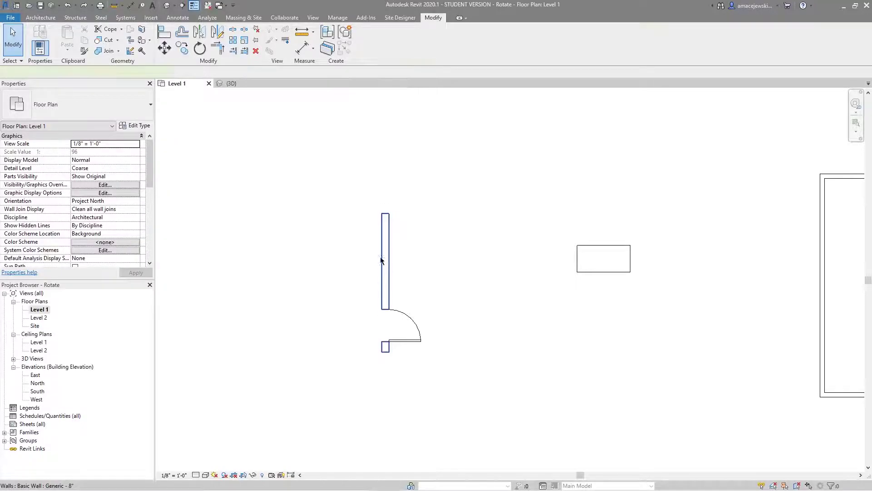
{"action": "key", "text": "r"}
{"action": "key", "text": "o"}
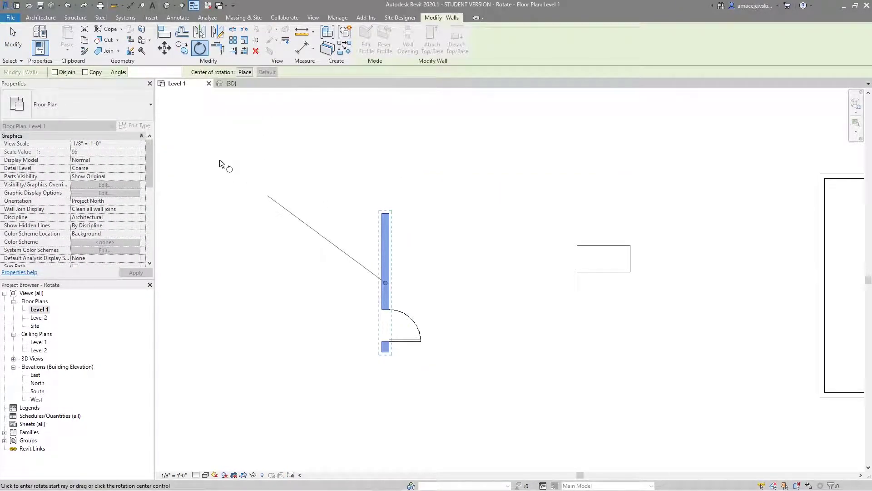
{"action": "left_click", "coordinate": [166, 73]}
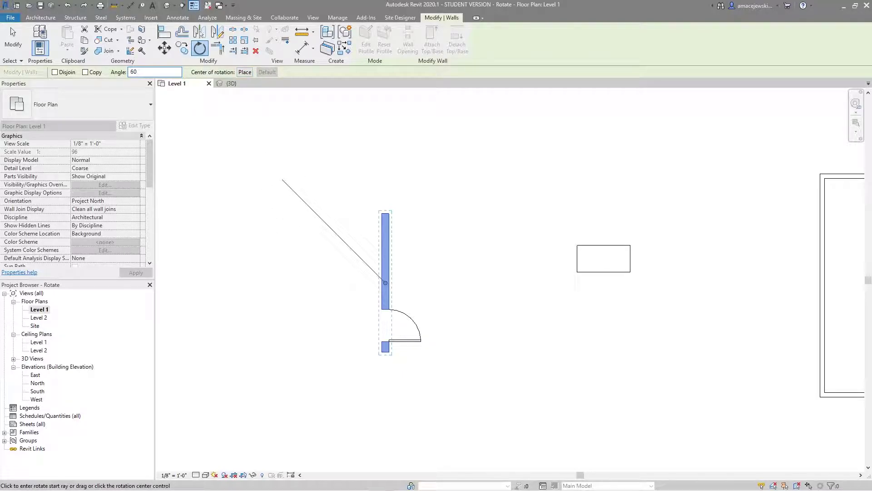
{"action": "key", "text": "Return"}
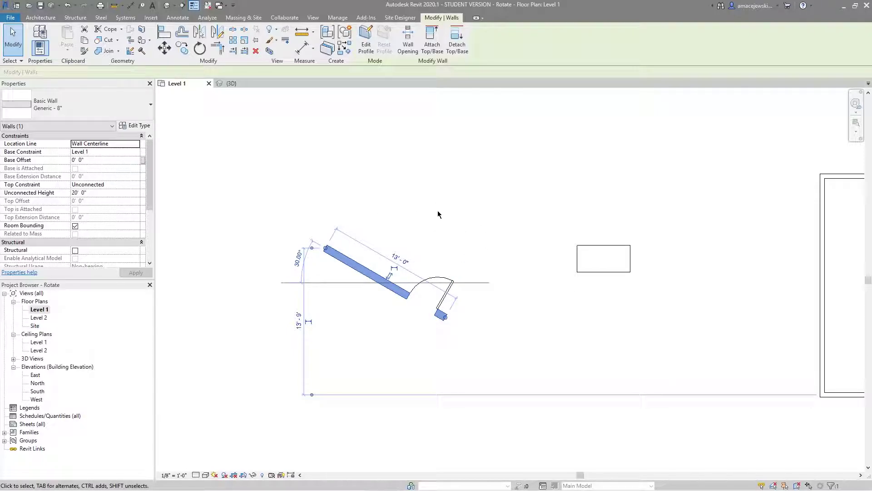
{"action": "key", "text": "ctrl+z"}
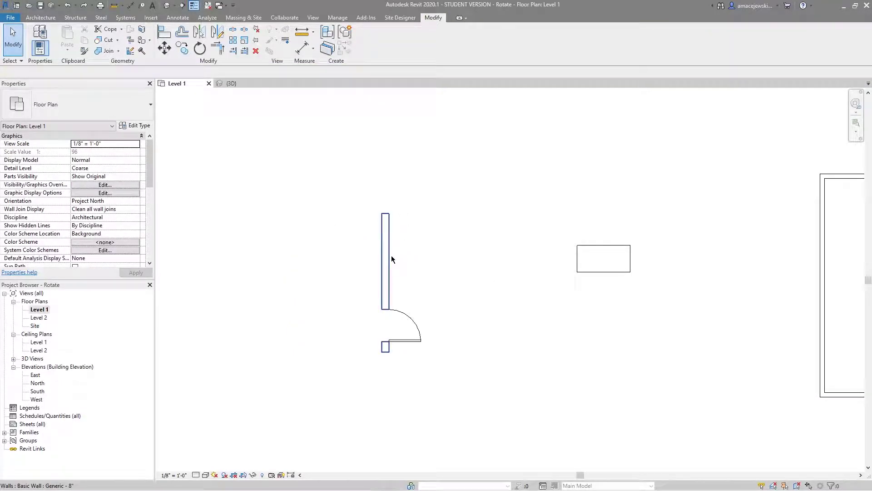
- Rotate the wall 60 degrees counterclockwise from a start ray picked to its lower left, and undo the rotation
{"action": "left_click", "coordinate": [386, 256]}
{"action": "left_click", "coordinate": [200, 47]}
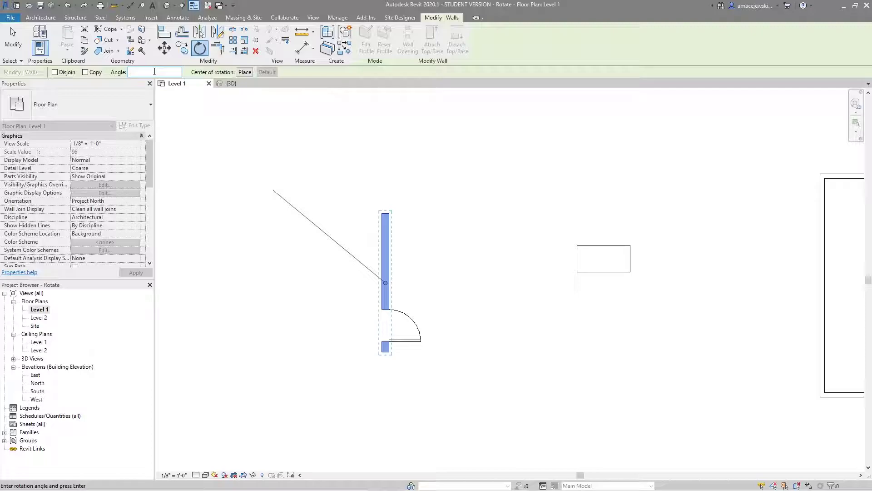
{"action": "left_click", "coordinate": [302, 308]}
{"action": "type", "text": "30"}
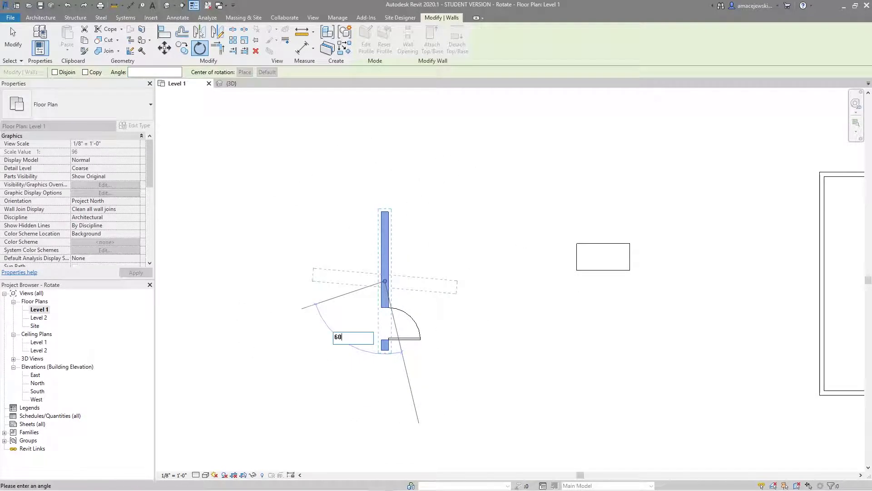
{"action": "key", "text": "Return"}
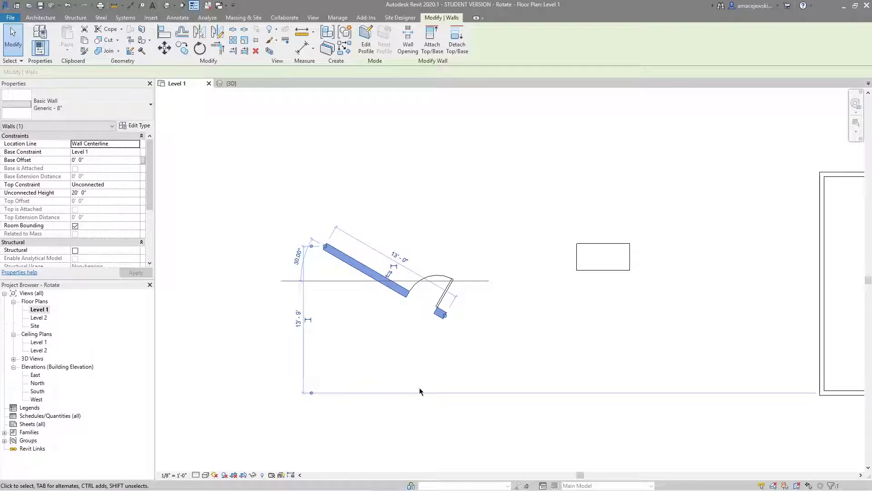
{"action": "key", "text": "ctrl+z"}
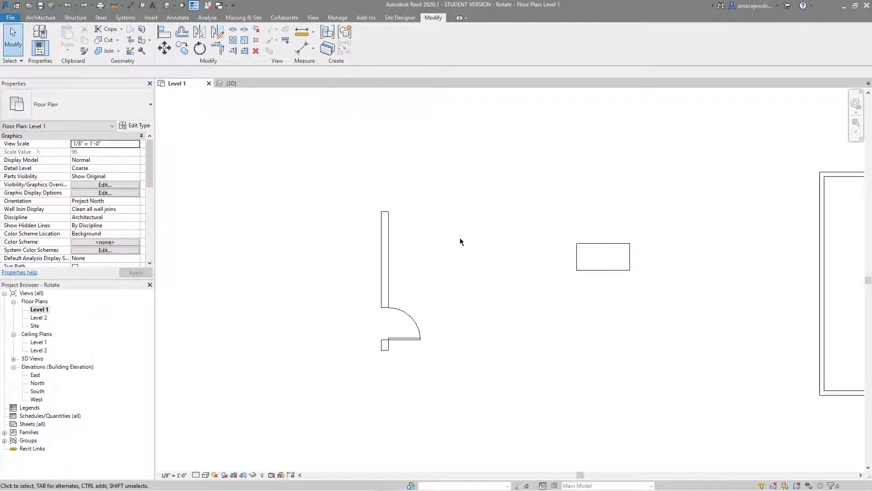
- Rotate the desk 90 degrees counterclockwise around its center so its long side runs vertically in the floor plan
{"action": "middle_click_drag", "start_coordinate": [448, 253], "coordinate": [443, 283]}
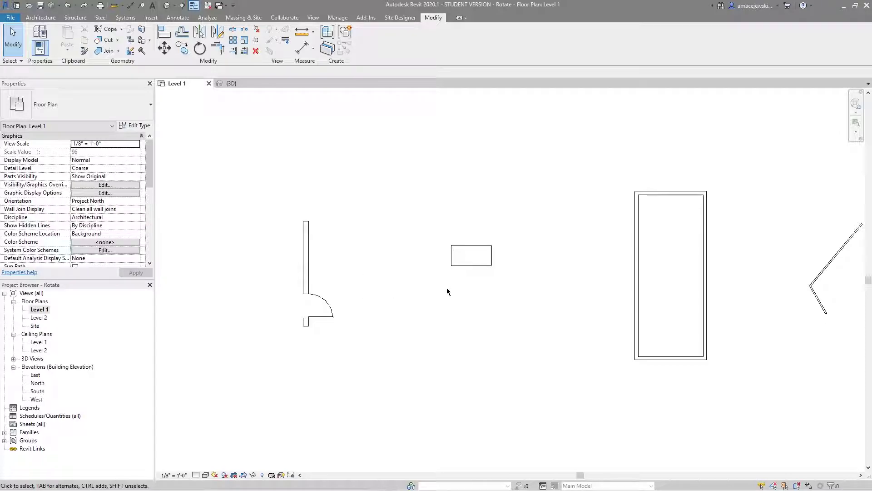
{"action": "left_click", "coordinate": [471, 263]}
{"action": "middle_click_drag", "start_coordinate": [348, 272], "coordinate": [356, 282]}
{"action": "key", "text": "r"}
{"action": "key", "text": "o"}
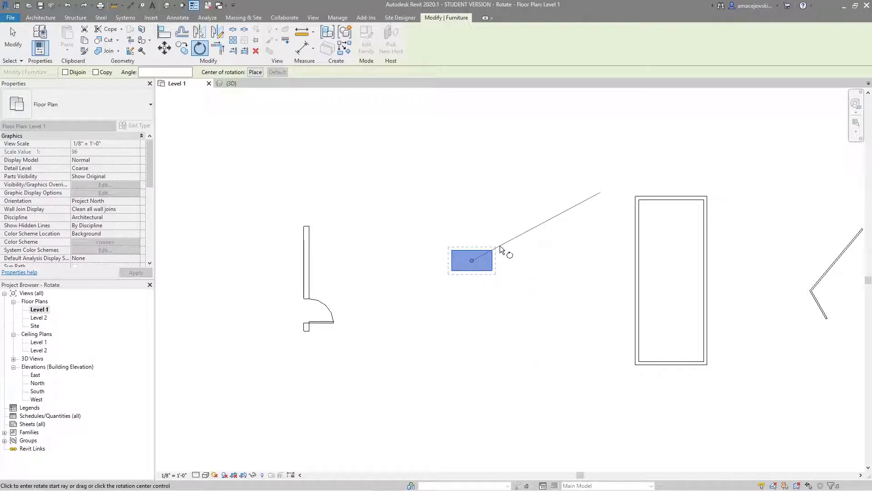
{"action": "left_click", "coordinate": [511, 214]}
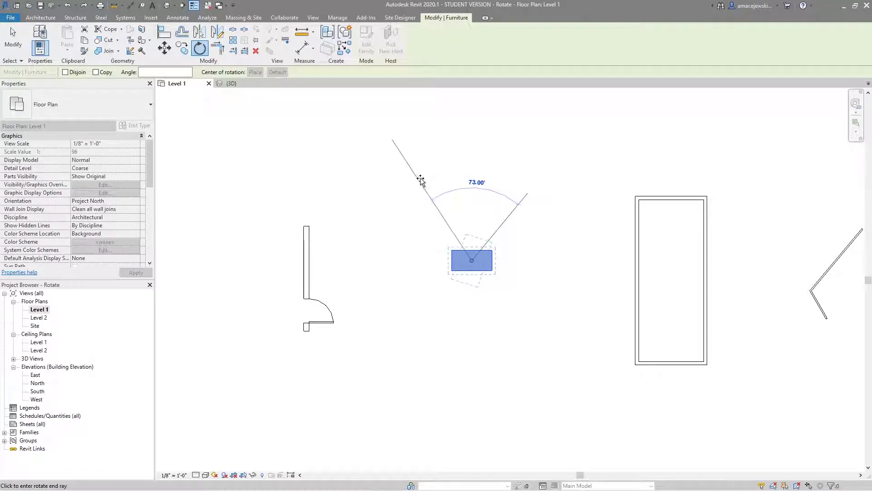
{"action": "left_click", "coordinate": [383, 185]}
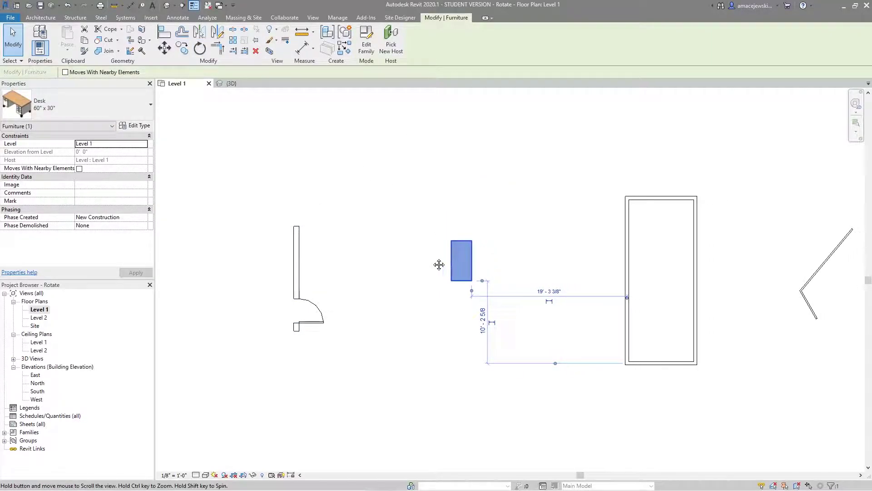
- Open the 3D view and examine the rotated desk beside the walled enclosure
{"action": "middle_click_drag", "start_coordinate": [578, 291], "coordinate": [509, 287]}
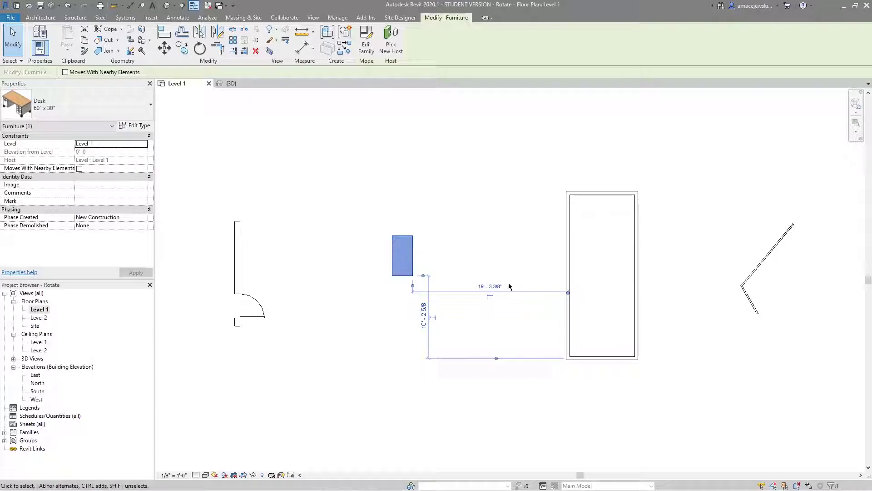
{"action": "left_click", "coordinate": [231, 84]}
{"action": "middle_click_drag", "start_coordinate": [490, 319], "coordinate": [468, 308], "text": "shift"}
{"action": "scroll", "coordinate": [468, 308], "scroll_direction": "up", "scroll_amount": 3}
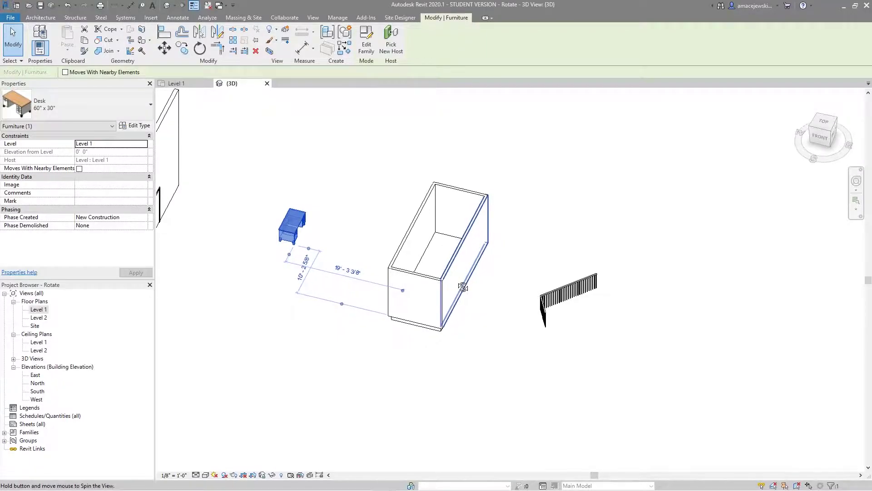
- Delete the floor beneath the walled enclosure
{"action": "left_click", "coordinate": [432, 361]}
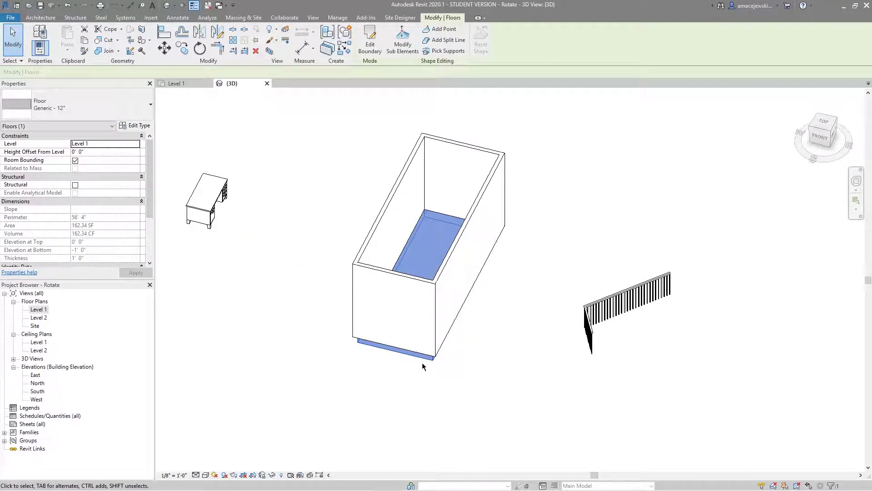
{"action": "left_click", "coordinate": [402, 383]}
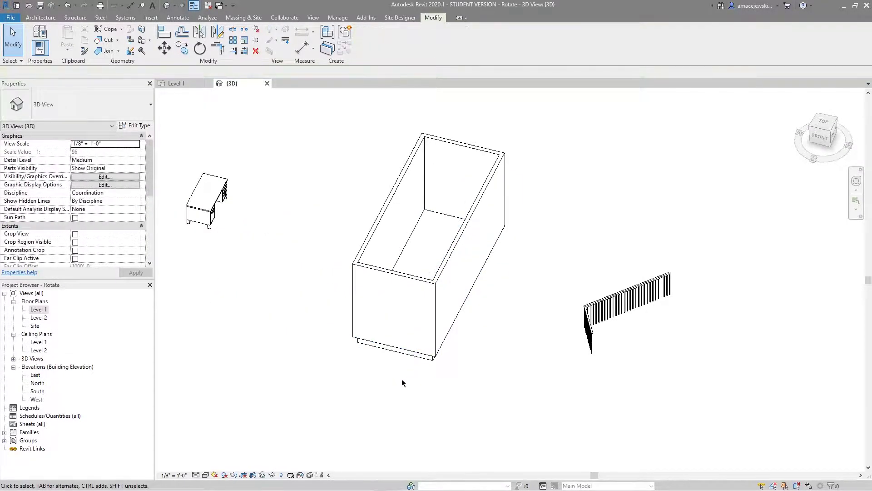
{"action": "left_click", "coordinate": [408, 355]}
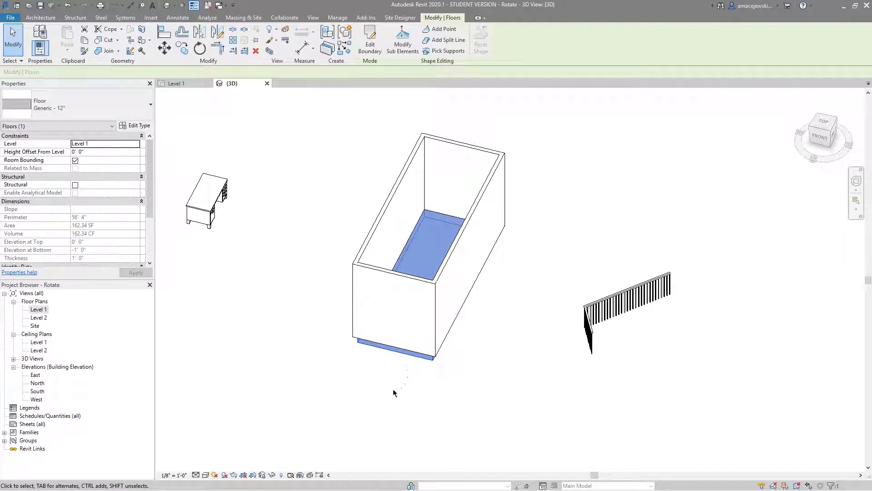
{"action": "left_click", "coordinate": [458, 410]}
{"action": "middle_click_drag", "start_coordinate": [338, 279], "coordinate": [357, 306]}
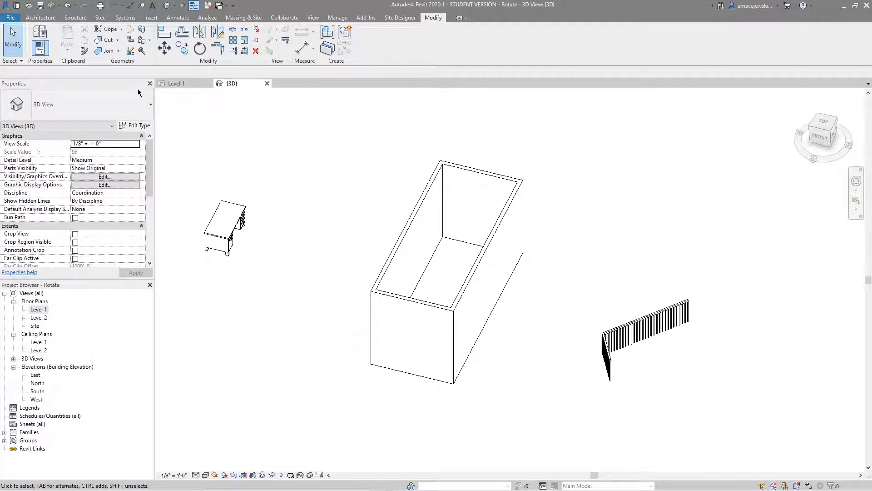
- Create a Generic - 12" floor on Level 1 by picking the enclosure's four walls as its boundary, extended into the wall core
{"action": "left_click", "coordinate": [29, 17]}
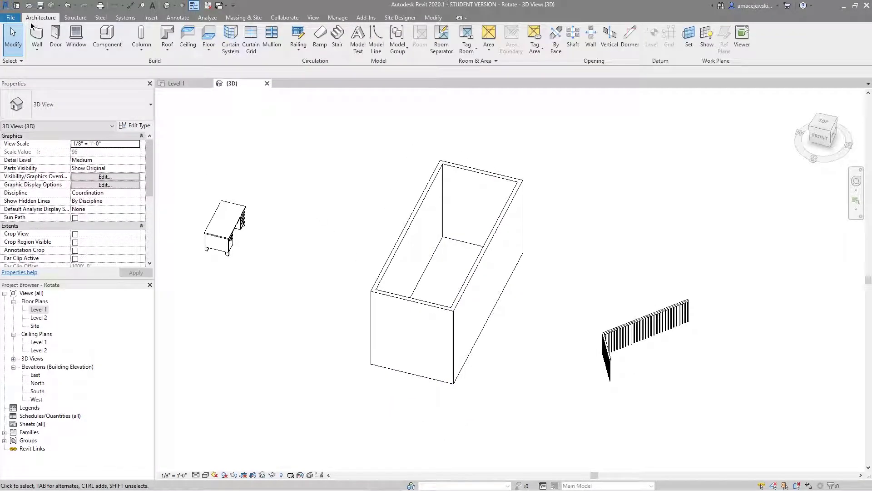
{"action": "left_click", "coordinate": [208, 38]}
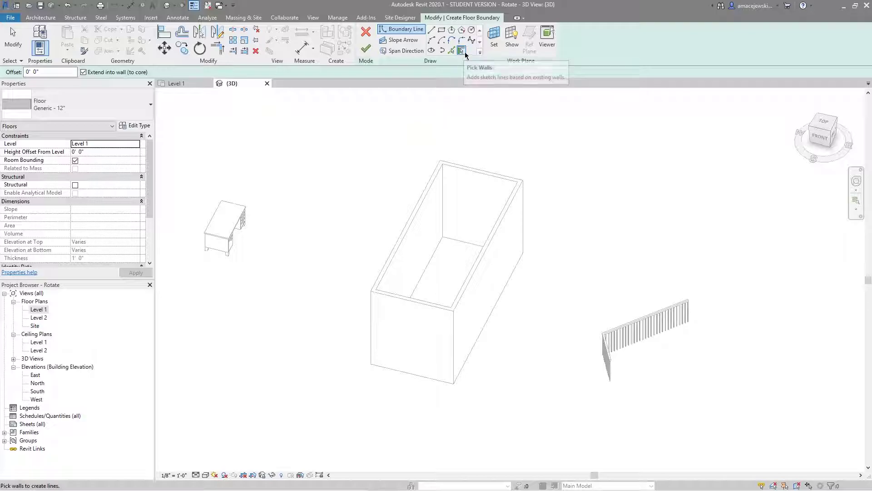
{"action": "left_click", "coordinate": [499, 225]}
{"action": "left_click", "coordinate": [470, 177]}
{"action": "left_click", "coordinate": [425, 200]}
{"action": "left_click", "coordinate": [400, 314]}
{"action": "left_click", "coordinate": [366, 49]}
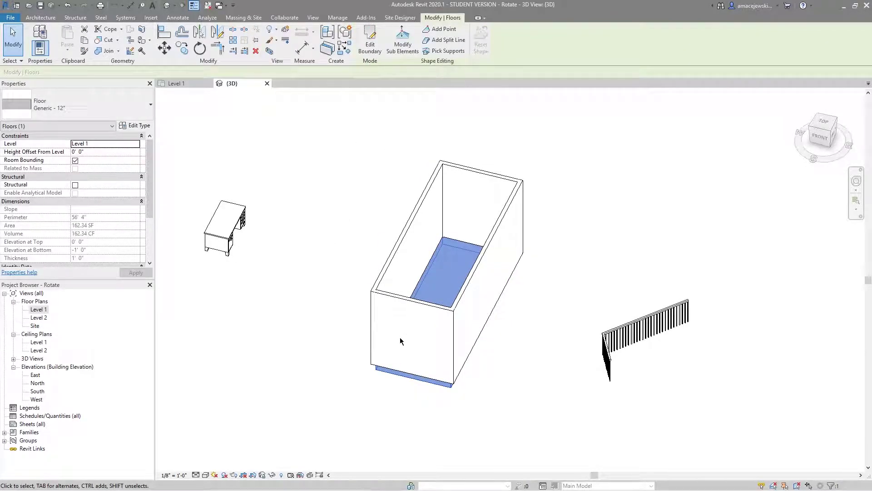
{"action": "left_click", "coordinate": [360, 255]}
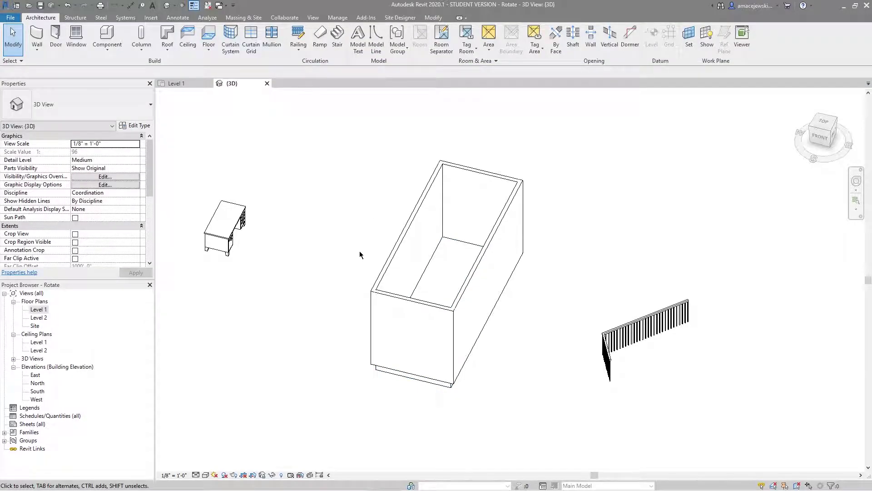
- Move the enclosure's long wall facing the desk out to 12'-6" from the opposite wall, and back in to 10'-0"
{"action": "left_click", "coordinate": [405, 242]}
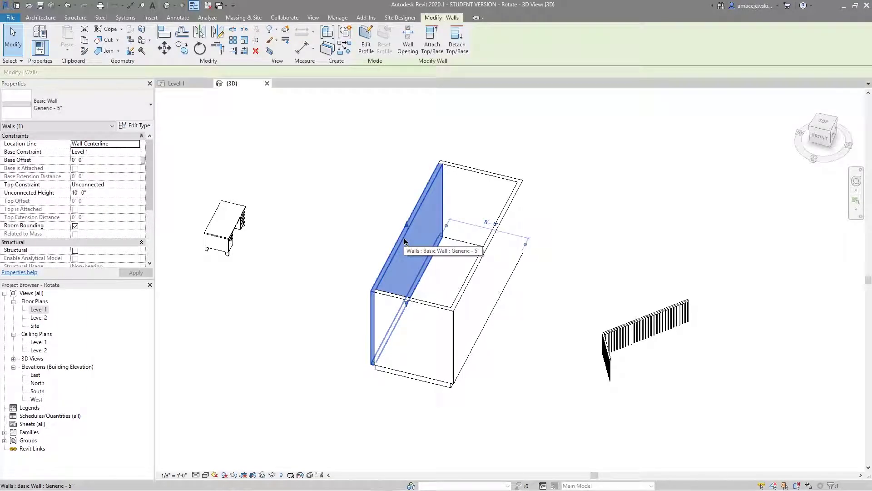
{"action": "left_click_drag", "start_coordinate": [404, 241], "coordinate": [366, 241]}
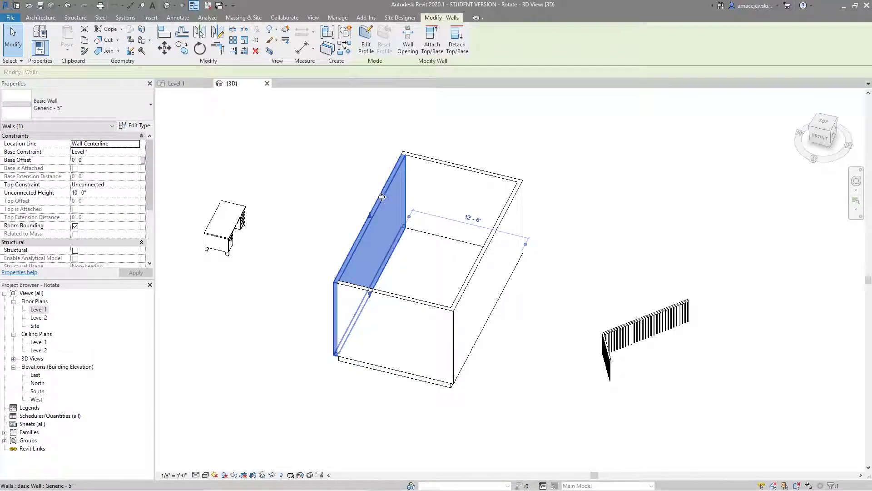
{"action": "left_click_drag", "start_coordinate": [383, 202], "coordinate": [385, 345]}
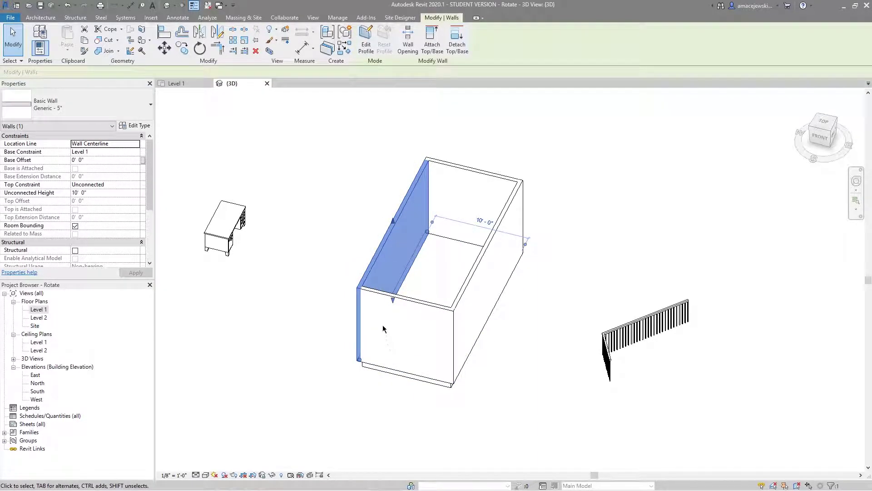
{"action": "left_click", "coordinate": [563, 242]}
{"action": "scroll", "coordinate": [541, 244], "scroll_direction": "down", "scroll_amount": 2}
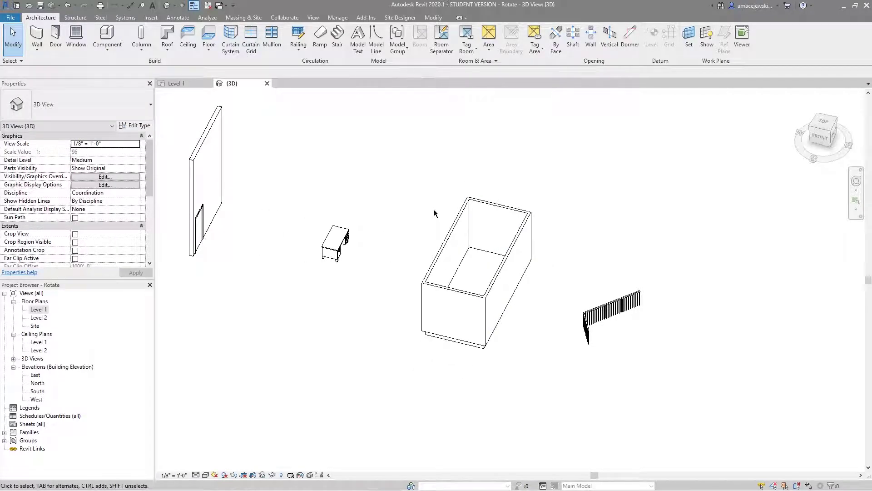
{"action": "mouse_move", "coordinate": [406, 244]}
{"action": "middle_mouse_down"}
{"action": "mouse_move", "coordinate": [451, 239]}
{"action": "mouse_move", "coordinate": [408, 250]}
{"action": "middle_mouse_up"}
{"action": "left_click", "coordinate": [383, 236]}
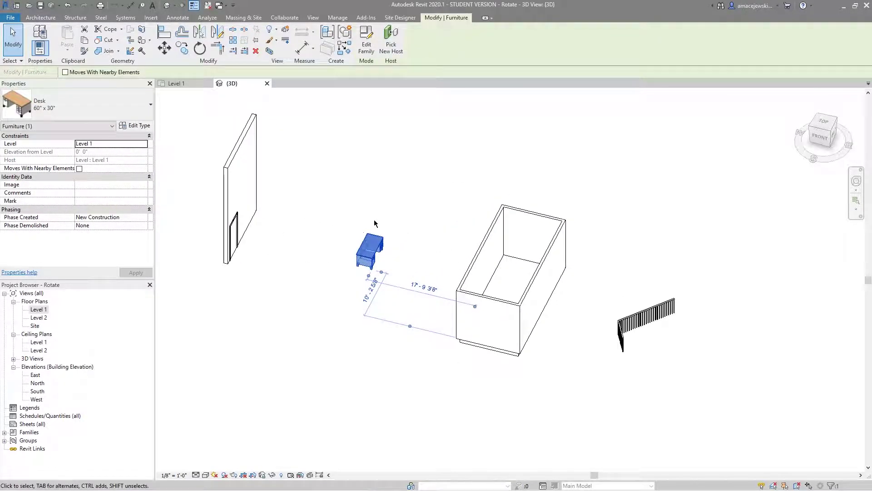
{"action": "key", "text": "r"}
{"action": "key", "text": "o"}
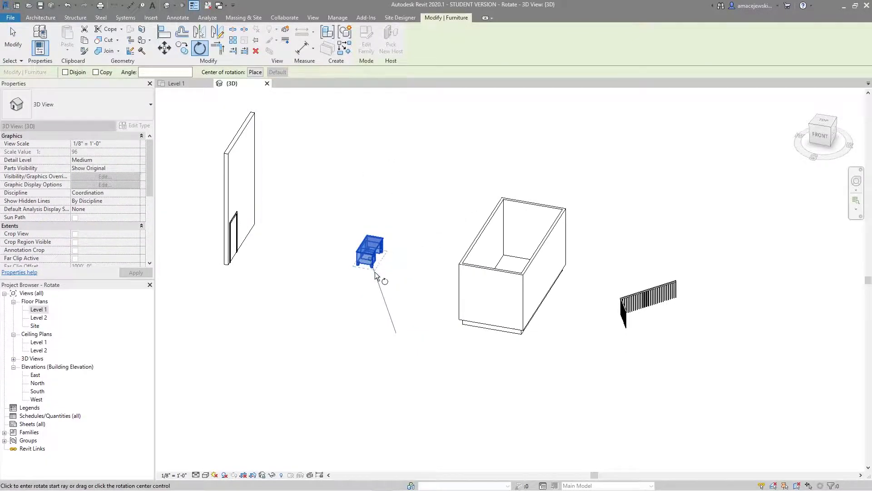
{"action": "scroll", "coordinate": [375, 270], "scroll_direction": "up", "scroll_amount": 4}
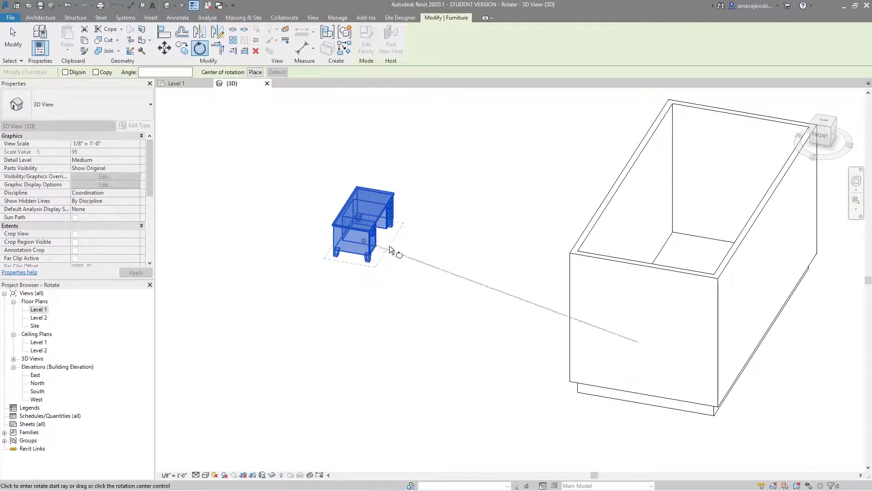
{"action": "scroll", "coordinate": [369, 290], "scroll_direction": "down", "scroll_amount": 3}
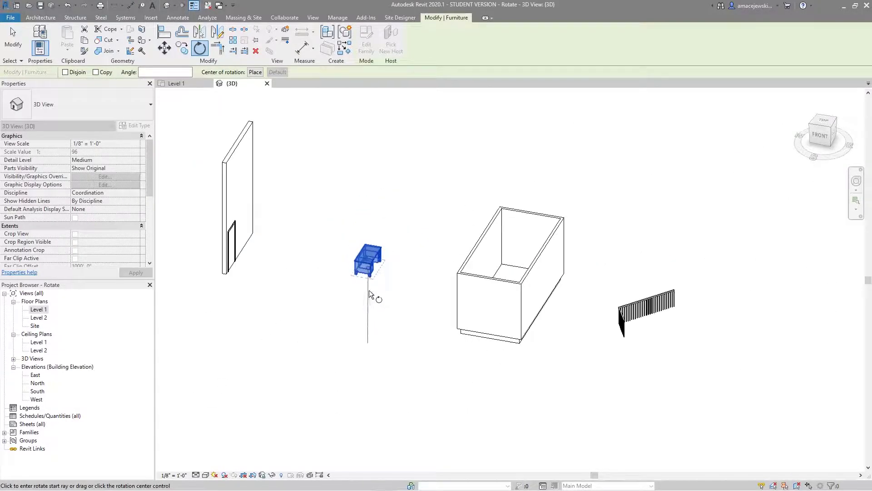
{"action": "key", "text": "Escape"}
{"action": "key", "text": "Escape"}
- Try to rotate the desk with the 3D view set to Front
{"action": "mouse_move", "coordinate": [374, 271]}
{"action": "middle_mouse_down"}
{"action": "mouse_move", "coordinate": [376, 260]}
{"action": "mouse_move", "coordinate": [369, 268]}
{"action": "middle_mouse_up"}
{"action": "left_click", "coordinate": [368, 268]}
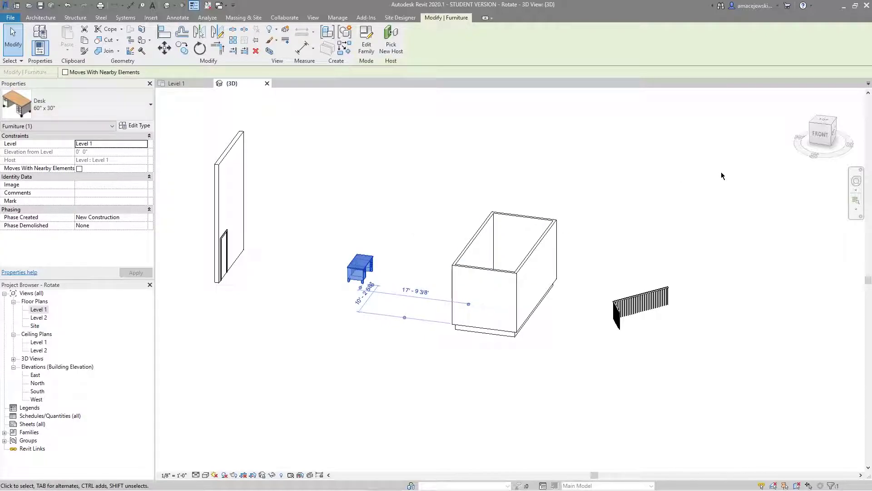
{"action": "left_click", "coordinate": [820, 134]}
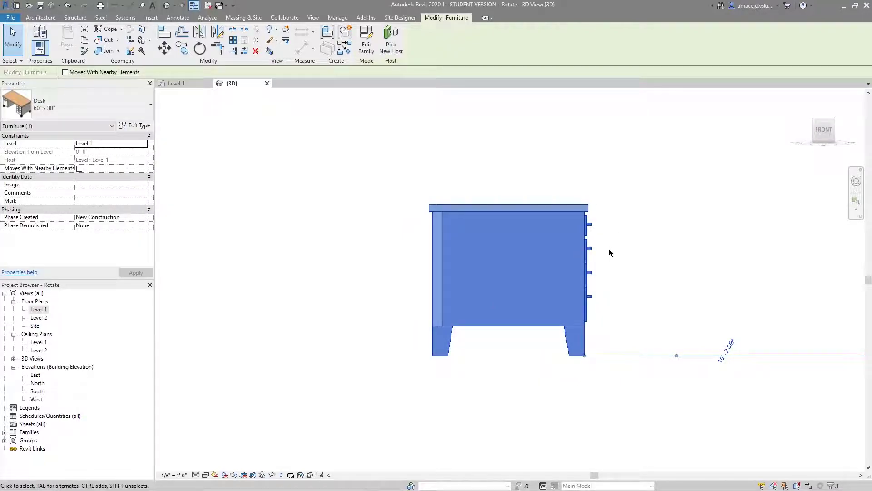
{"action": "scroll", "coordinate": [554, 251], "scroll_direction": "down", "scroll_amount": 1}
{"action": "middle_click_drag", "start_coordinate": [554, 251], "coordinate": [508, 264]}
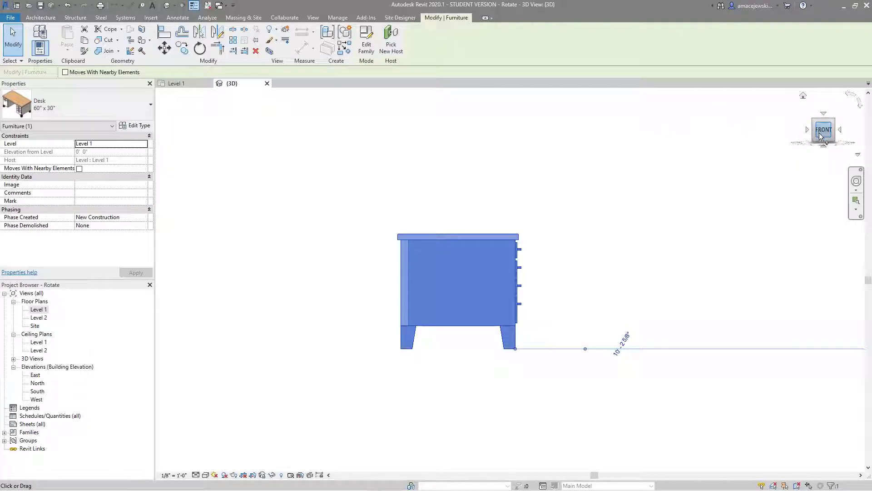
{"action": "key", "text": "r"}
{"action": "key", "text": "o"}
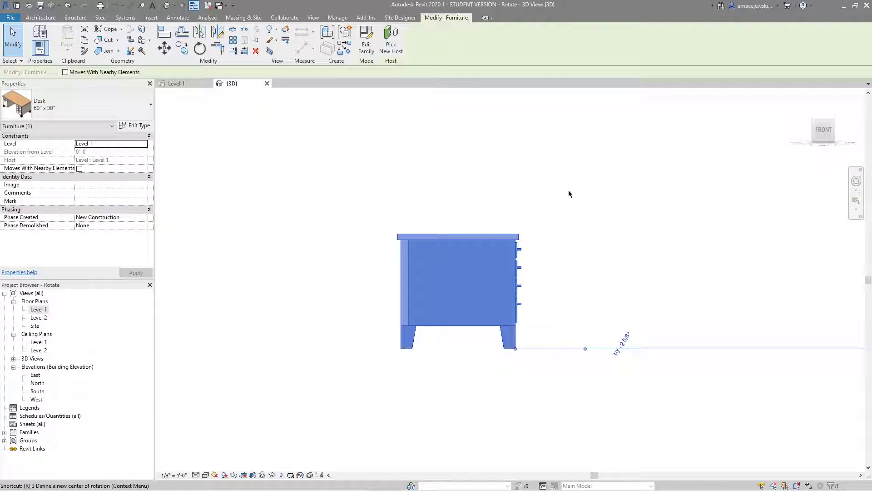
{"action": "scroll", "coordinate": [464, 346], "scroll_direction": "down", "scroll_amount": 4}
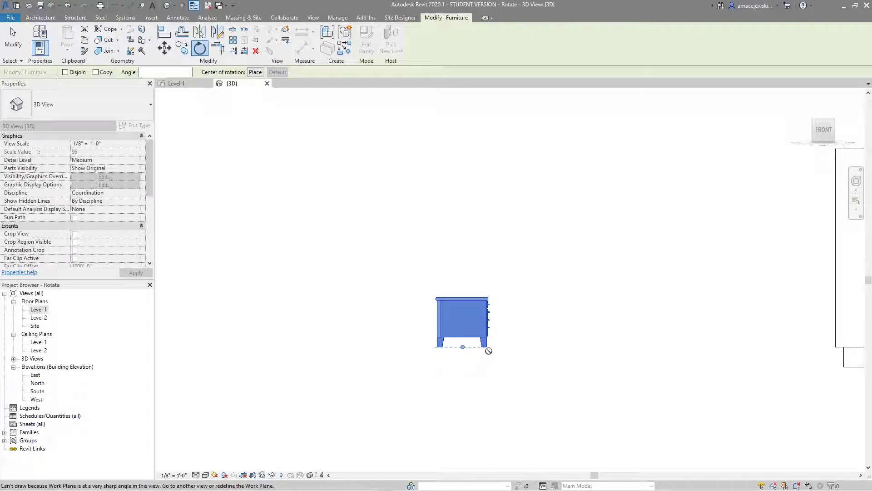
{"action": "scroll", "coordinate": [495, 336], "scroll_direction": "down", "scroll_amount": 1}
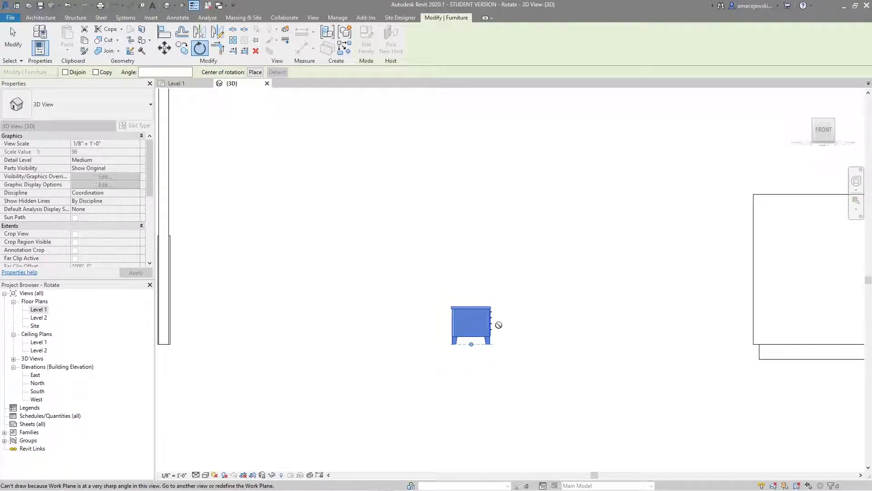
{"action": "key", "text": "Escape"}
{"action": "key", "text": "Escape"}
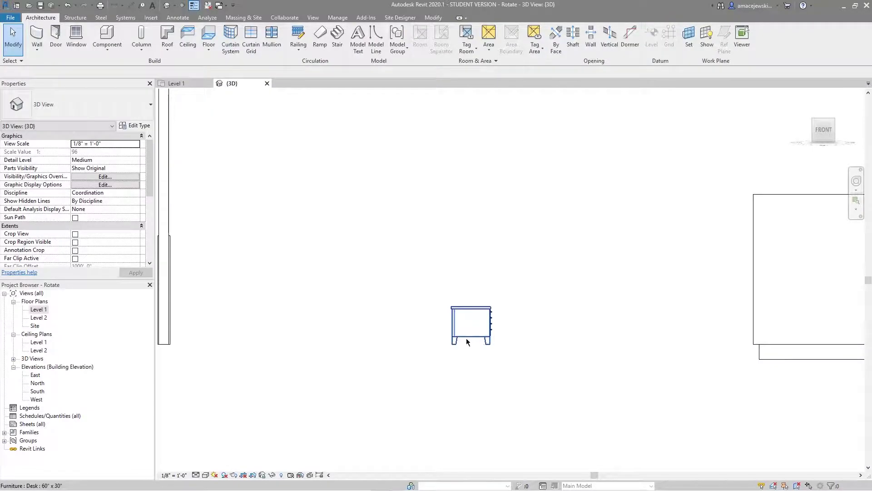
- Place a Wall Pack Light - Exterior 120V on the wall beside and above the door, about 8' 11" above Level 1
{"action": "scroll", "coordinate": [524, 323], "scroll_direction": "down", "scroll_amount": 1}
{"action": "middle_click_drag", "start_coordinate": [423, 304], "coordinate": [418, 322], "text": "shift"}
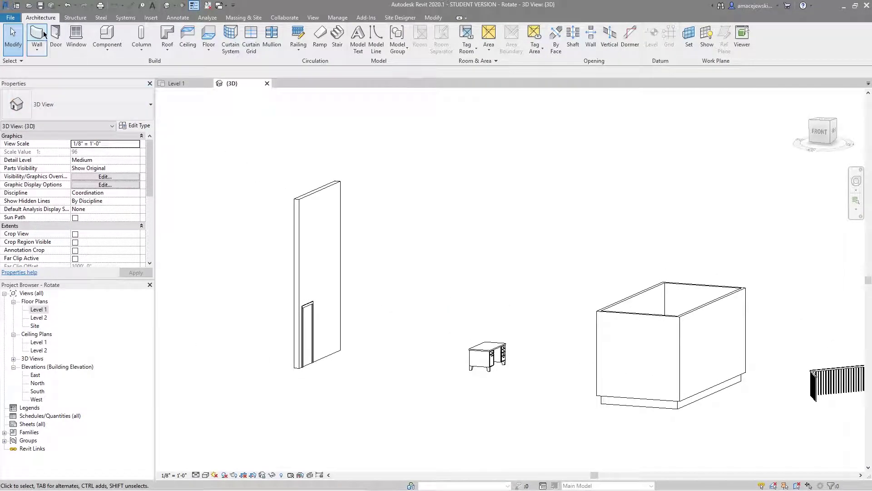
{"action": "left_click", "coordinate": [107, 35]}
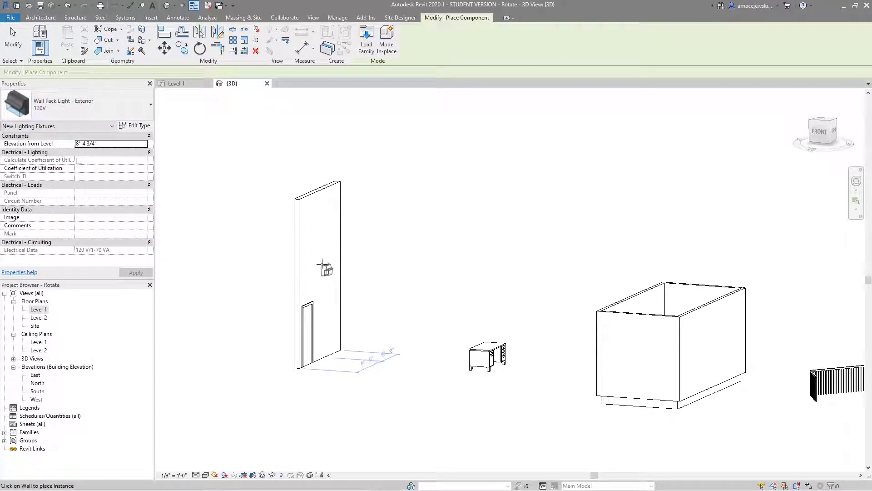
{"action": "left_click", "coordinate": [322, 280]}
{"action": "key", "text": "Escape"}
{"action": "key", "text": "Escape"}
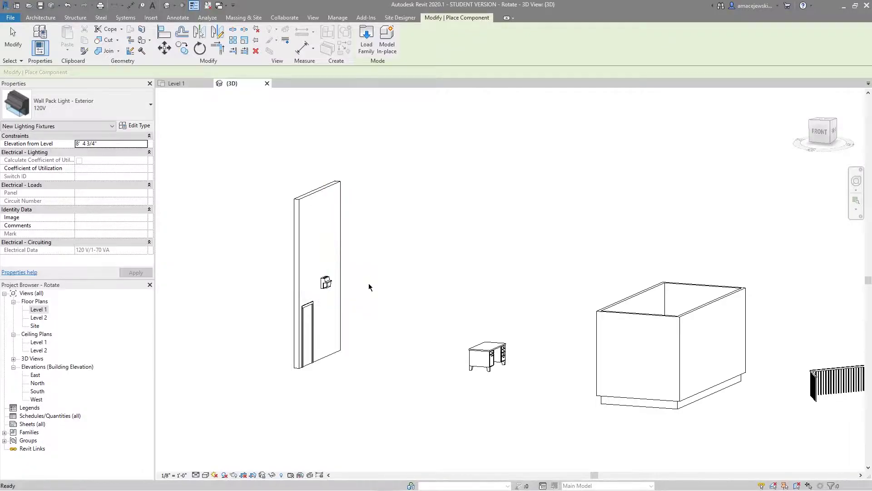
{"action": "middle_click_drag", "start_coordinate": [416, 272], "coordinate": [422, 271], "text": "shift"}
{"action": "scroll", "coordinate": [425, 316], "scroll_direction": "up", "scroll_amount": 5}
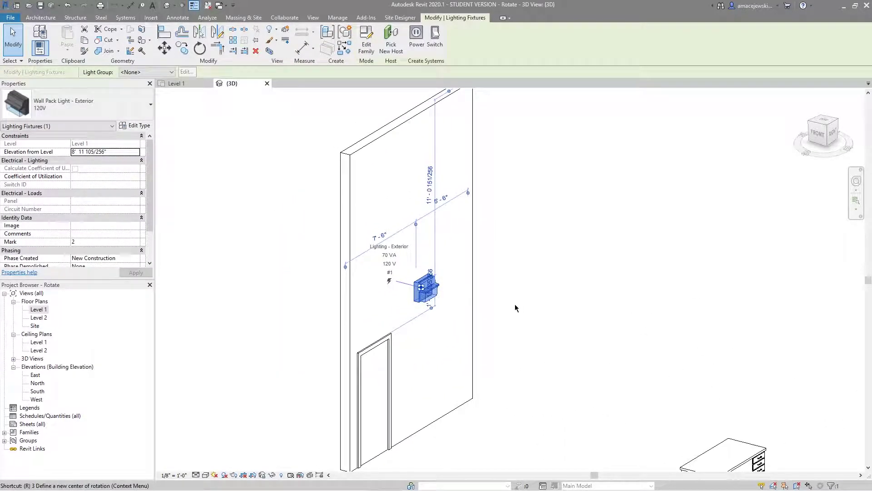
{"action": "middle_click_drag", "start_coordinate": [506, 313], "coordinate": [552, 281]}
{"action": "key", "text": "r"}
{"action": "key", "text": "o"}
{"action": "middle_click_drag", "start_coordinate": [466, 290], "coordinate": [427, 302], "text": "shift"}
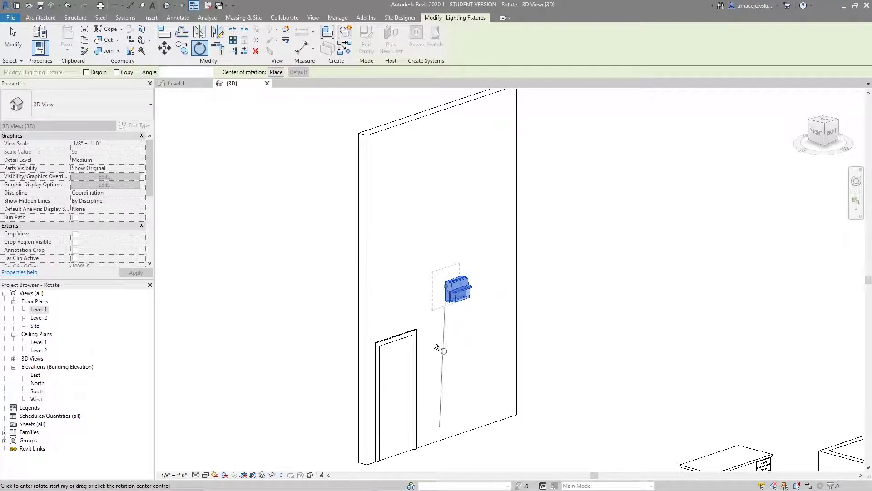
{"action": "key", "text": "Escape"}
- Try to rotate the wall light about 36 degrees clockwise in the horizontal plane, starting from the Top view, and select its host wall
{"action": "middle_click_drag", "start_coordinate": [561, 271], "coordinate": [716, 171], "text": "shift"}
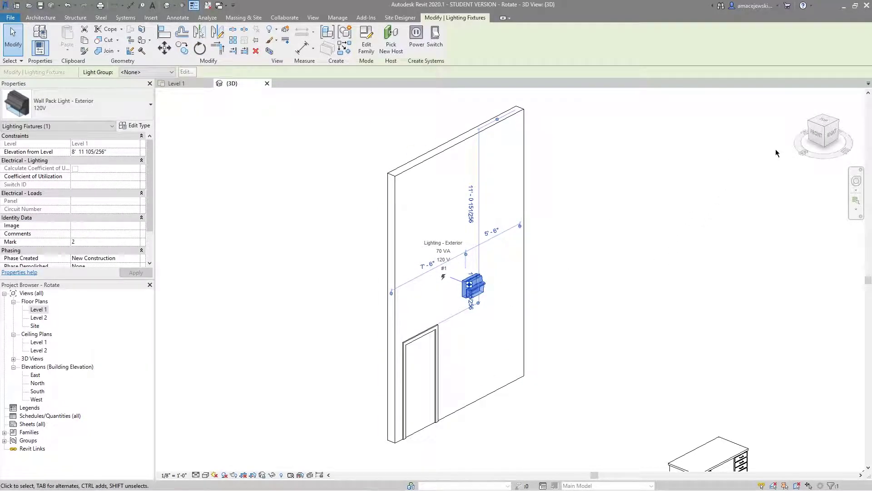
{"action": "left_click", "coordinate": [823, 122]}
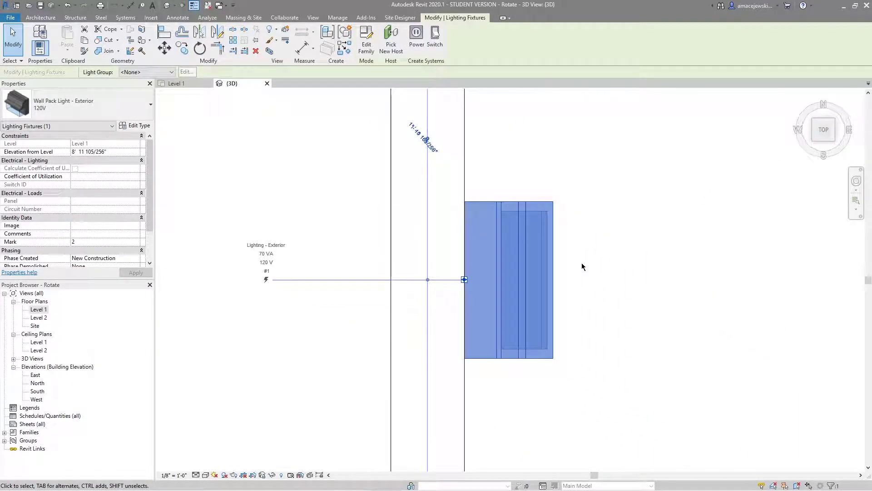
{"action": "key", "text": "r"}
{"action": "key", "text": "o"}
{"action": "scroll", "coordinate": [509, 314], "scroll_direction": "down", "scroll_amount": 3}
{"action": "middle_click_drag", "start_coordinate": [517, 295], "coordinate": [481, 223], "text": "shift"}
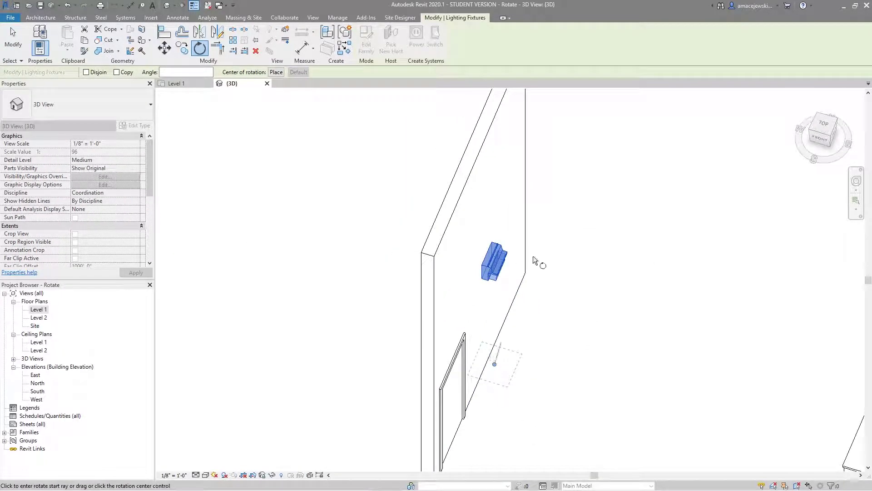
{"action": "scroll", "coordinate": [541, 340], "scroll_direction": "down", "scroll_amount": 2}
{"action": "middle_click_drag", "start_coordinate": [550, 332], "coordinate": [519, 309], "text": "shift"}
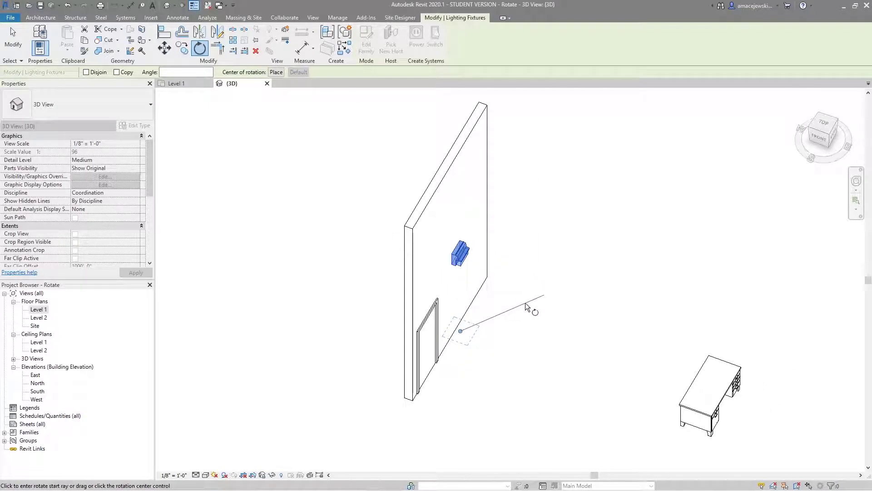
{"action": "left_click", "coordinate": [523, 295]}
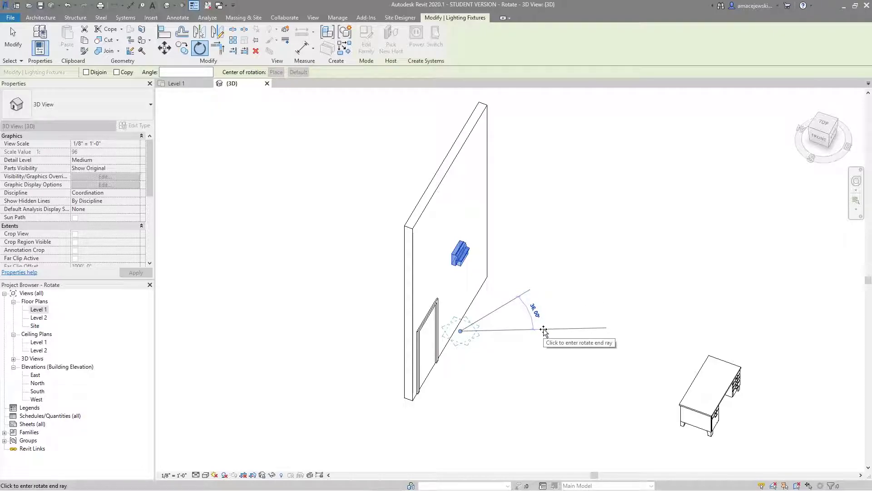
{"action": "left_click", "coordinate": [544, 329]}
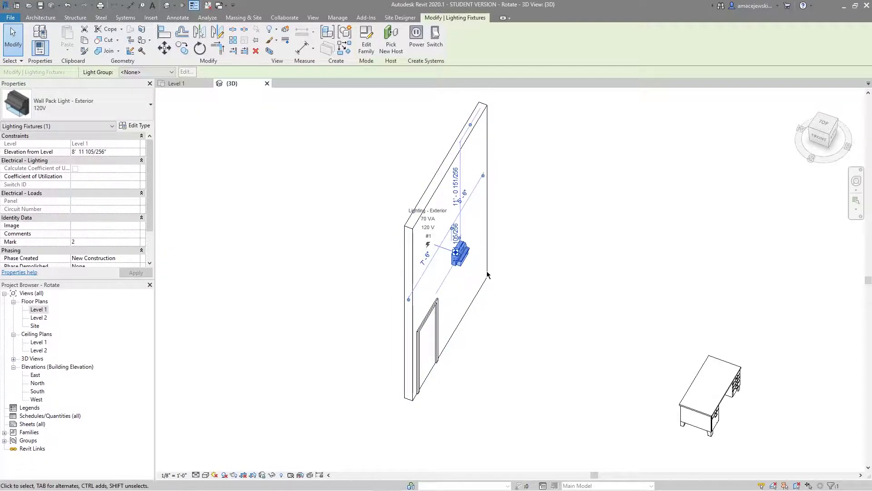
{"action": "left_click", "coordinate": [491, 234]}
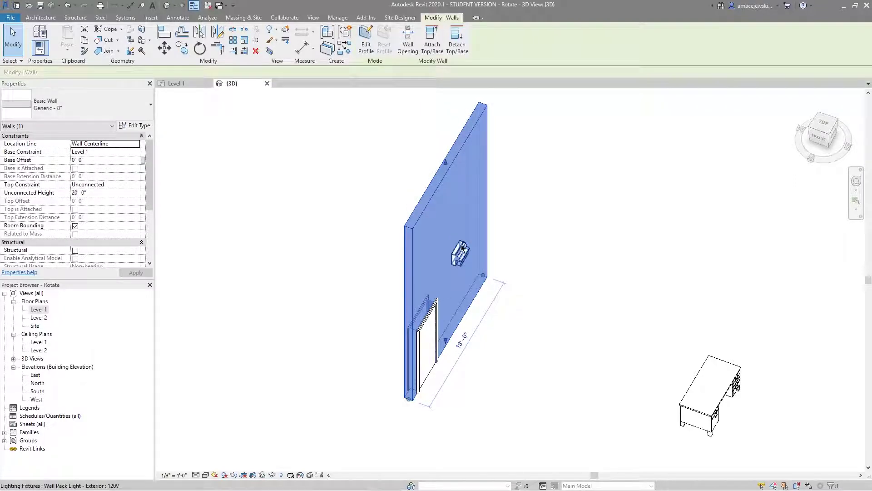
- Rotate the enclosure's short back wall about 10 degrees clockwise about its midpoint in the 3D view
{"action": "left_click", "coordinate": [539, 322]}
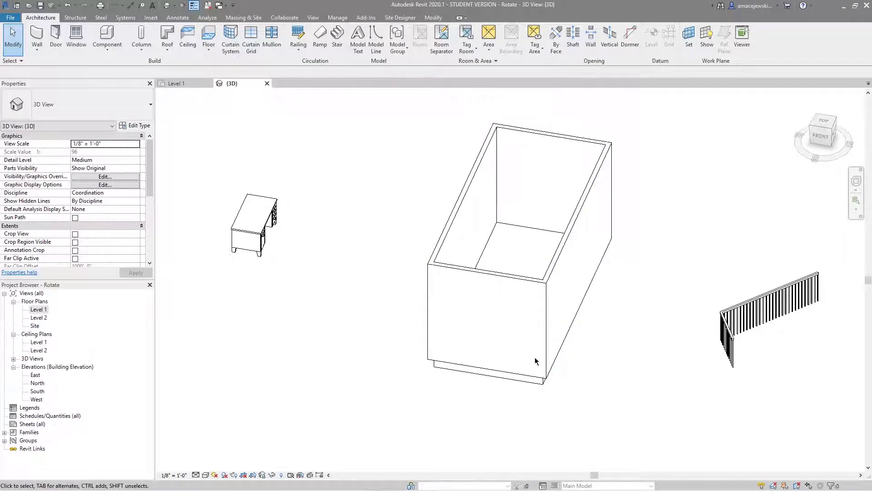
{"action": "left_click", "coordinate": [545, 133]}
{"action": "middle_click_drag", "start_coordinate": [584, 214], "coordinate": [513, 235]}
{"action": "key", "text": "r"}
{"action": "key", "text": "o"}
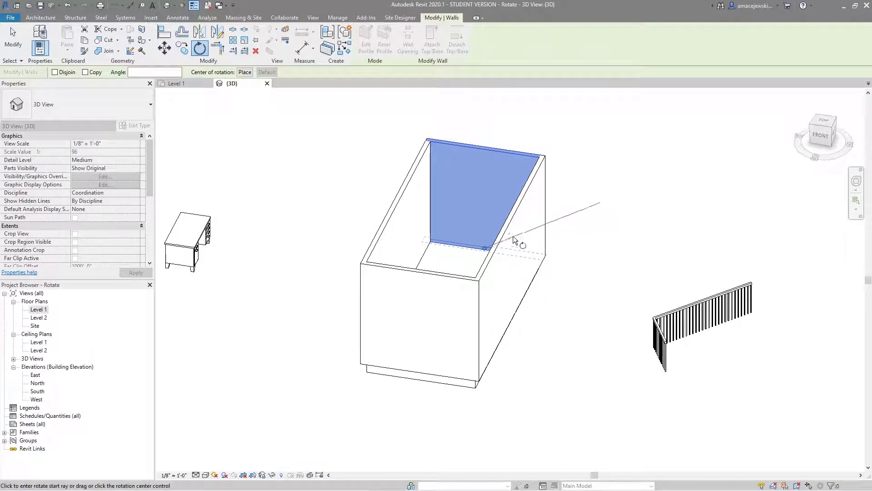
{"action": "middle_click_drag", "start_coordinate": [538, 302], "coordinate": [579, 266], "text": "shift"}
{"action": "scroll", "coordinate": [580, 267], "scroll_direction": "up", "scroll_amount": 2}
{"action": "left_click", "coordinate": [564, 241]}
{"action": "left_click", "coordinate": [572, 266]}
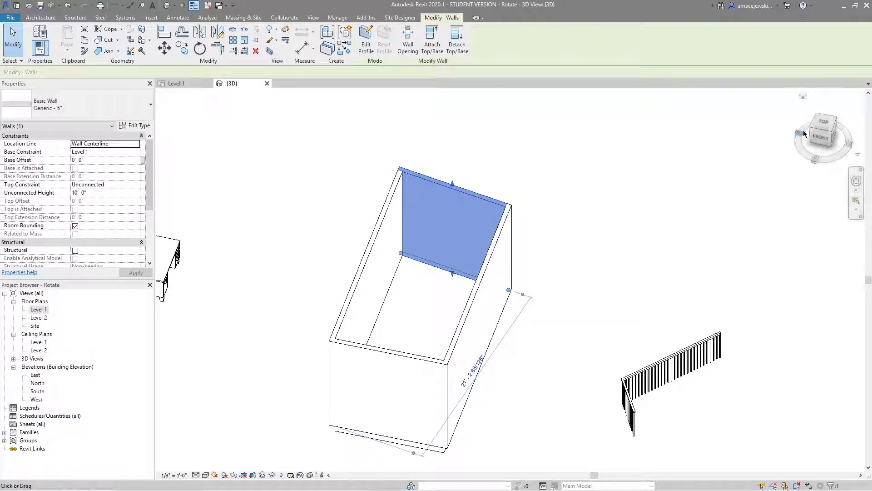
- Rotate the short back wall 10 degrees counterclockwise, working from the Top view
{"action": "left_click", "coordinate": [823, 121]}
{"action": "scroll", "coordinate": [580, 257], "scroll_direction": "down", "scroll_amount": 4}
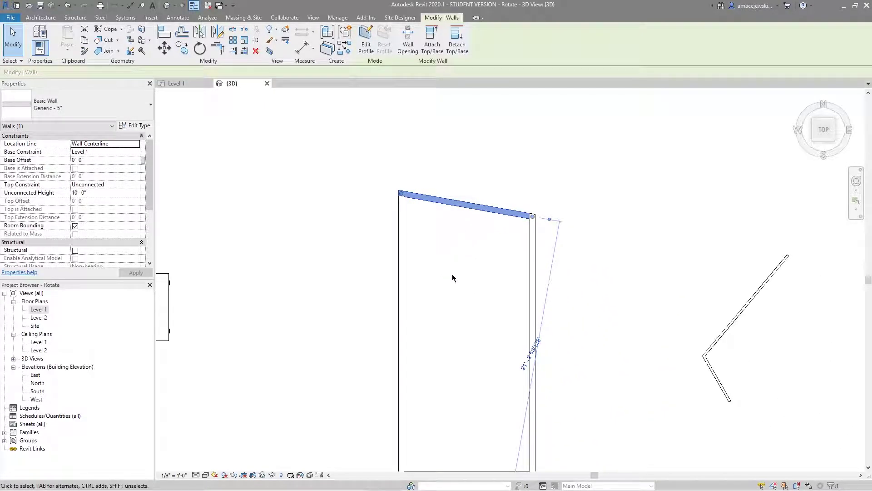
{"action": "key", "text": "r"}
{"action": "key", "text": "o"}
{"action": "left_click", "coordinate": [482, 272]}
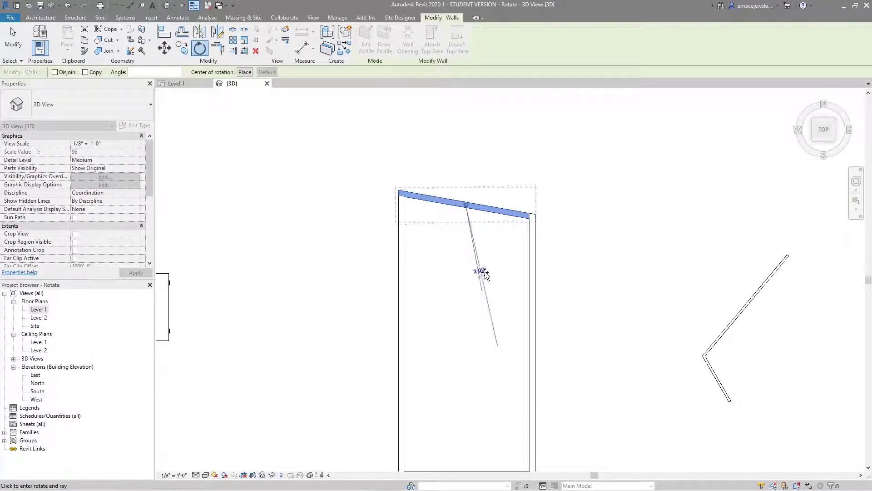
{"action": "type", "text": "10"}
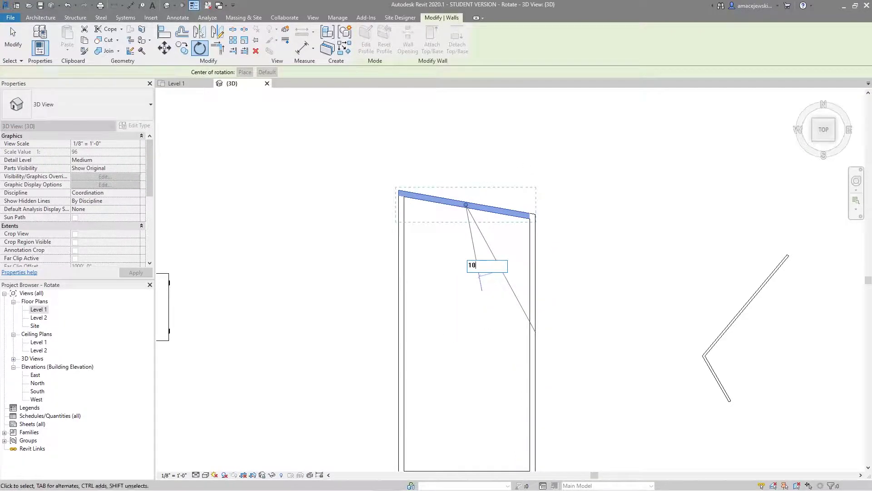
{"action": "key", "text": "Return"}
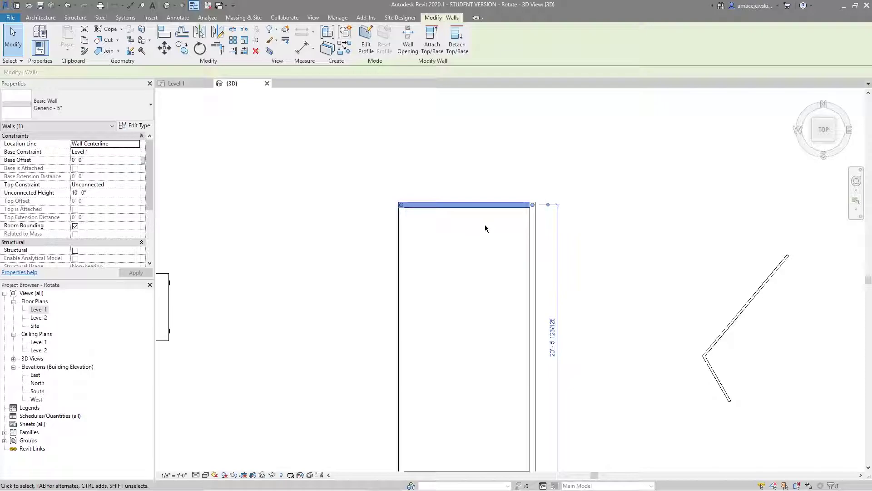
- Rotate the short back wall 90 degrees with Disjoin enabled, delete the conflicting floor, and undo the operation
{"action": "scroll", "coordinate": [518, 218], "scroll_direction": "down", "scroll_amount": 2}
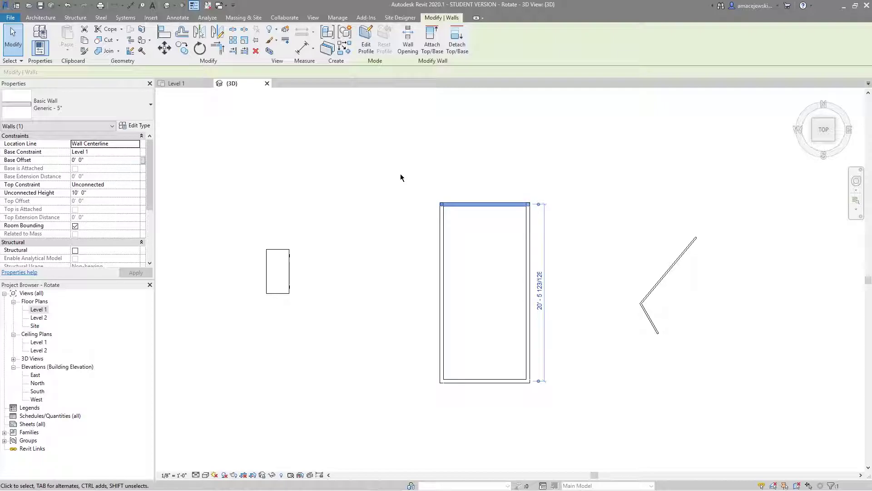
{"action": "key", "text": "r"}
{"action": "key", "text": "o"}
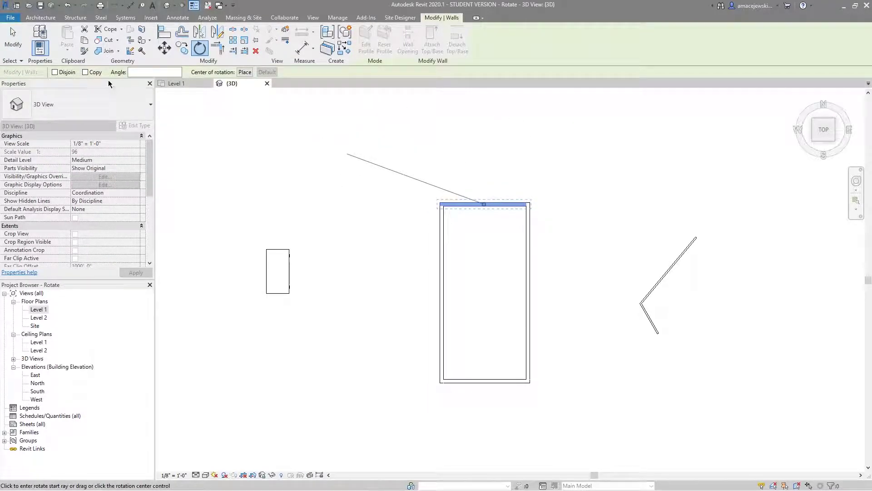
{"action": "left_click", "coordinate": [71, 74]}
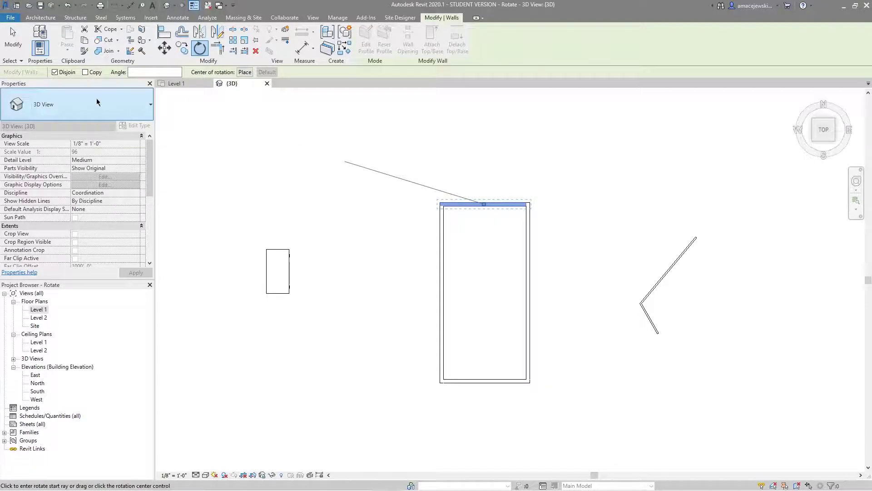
{"action": "left_click", "coordinate": [365, 234]}
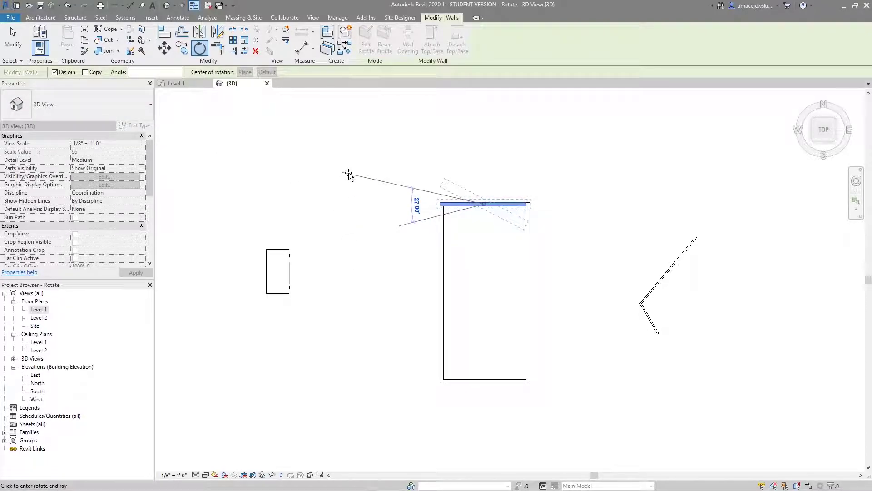
{"action": "left_click", "coordinate": [348, 173]}
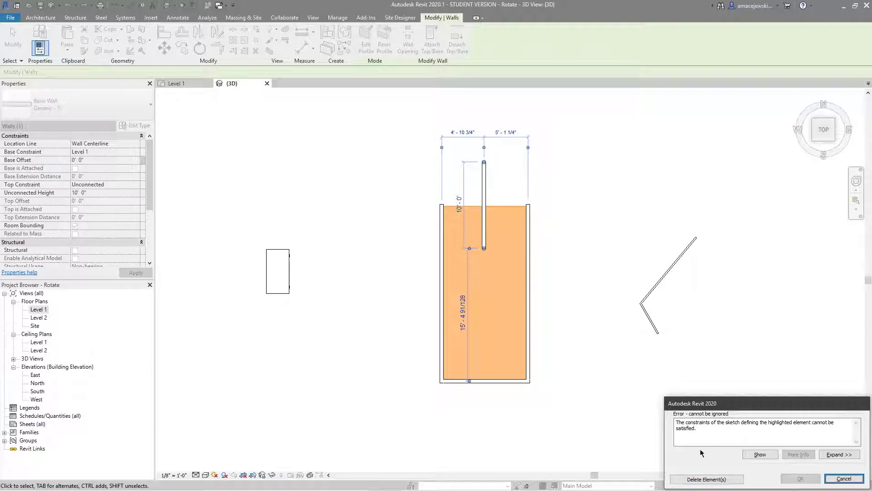
{"action": "left_click", "coordinate": [700, 477]}
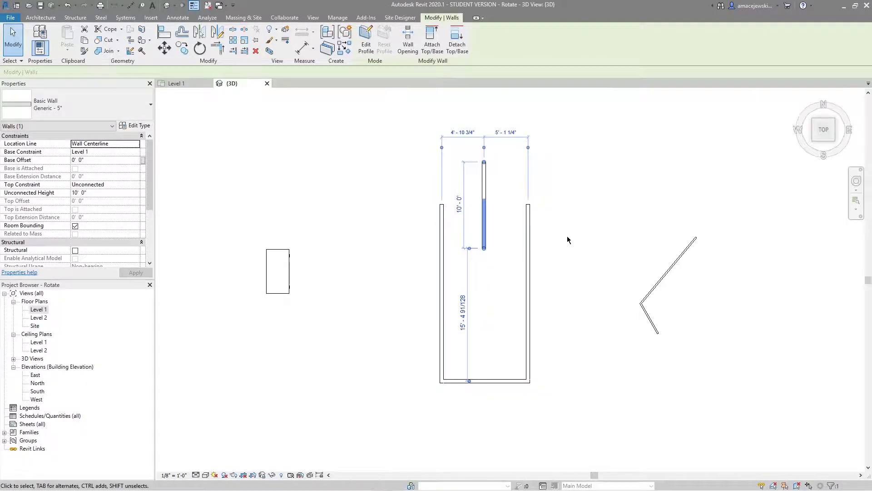
{"action": "key", "text": "Escape"}
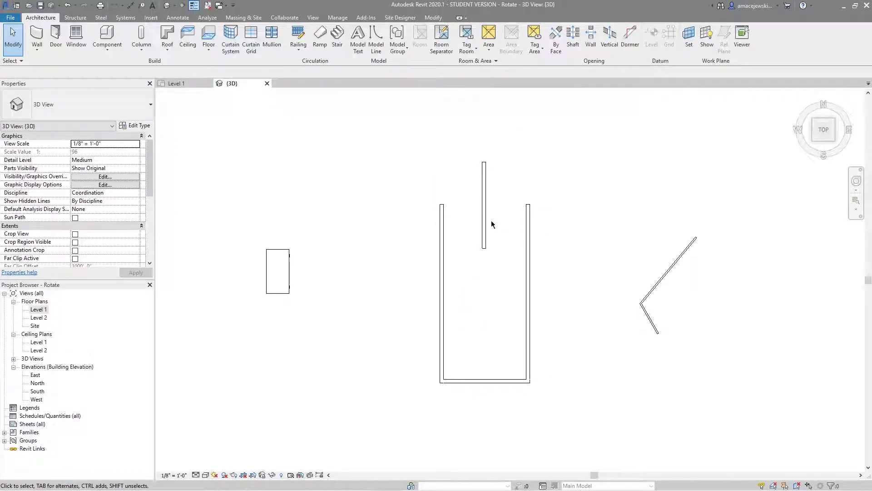
{"action": "key", "text": "ctrl+z"}
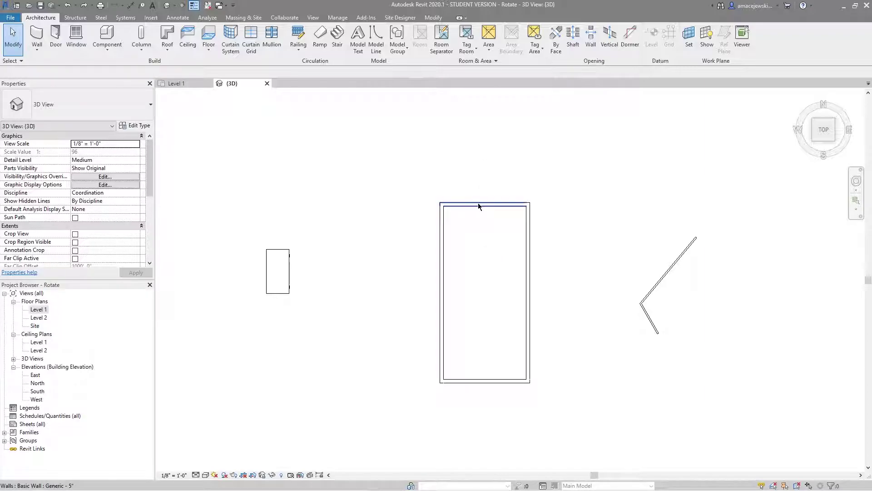
- Rotate the short back wall 10 degrees clockwise about its midpoint with Disjoin enabled
{"action": "left_click", "coordinate": [479, 217]}
{"action": "key", "text": "Escape"}
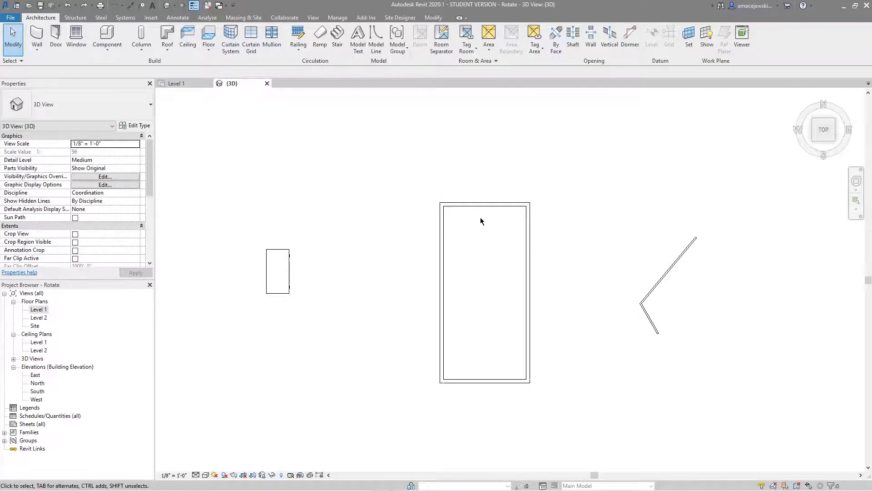
{"action": "left_click", "coordinate": [481, 204]}
{"action": "key", "text": "r"}
{"action": "key", "text": "o"}
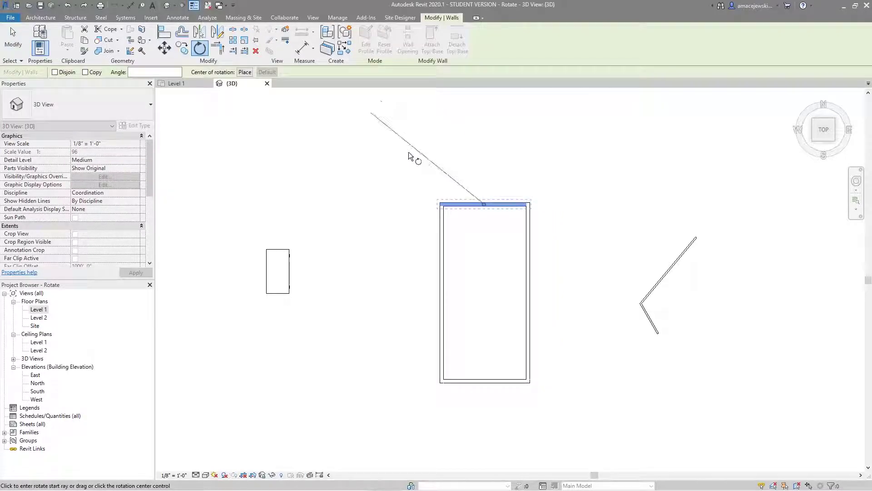
{"action": "left_click", "coordinate": [276, 147]}
{"action": "type", "text": "10"}
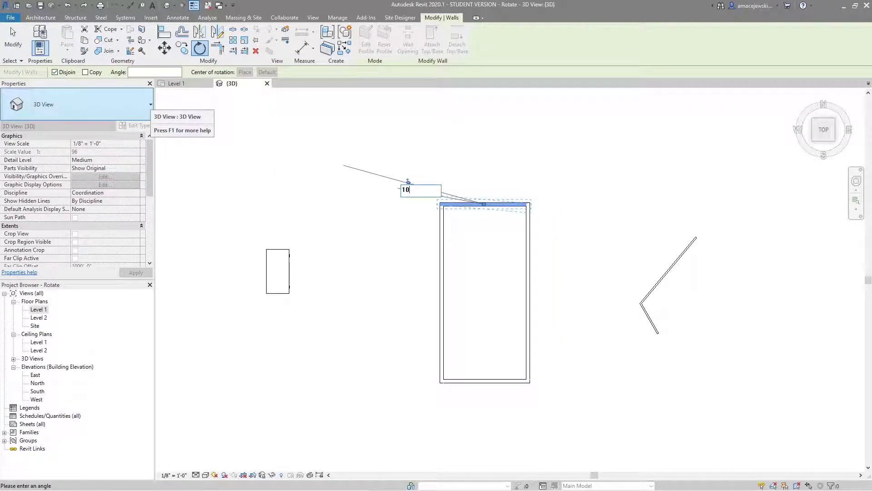
{"action": "key", "text": "Return"}
{"action": "key", "text": "Escape"}
{"action": "scroll", "coordinate": [527, 176], "scroll_direction": "up", "scroll_amount": 2}
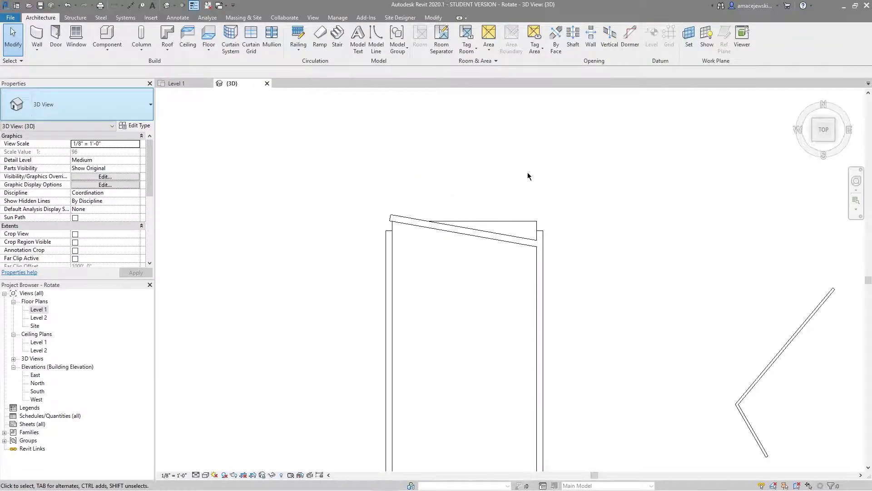
- Examine the disjoined wall's ends against the adjoining walls, and inspect the railing beside the enclosure
{"action": "left_click", "coordinate": [499, 238]}
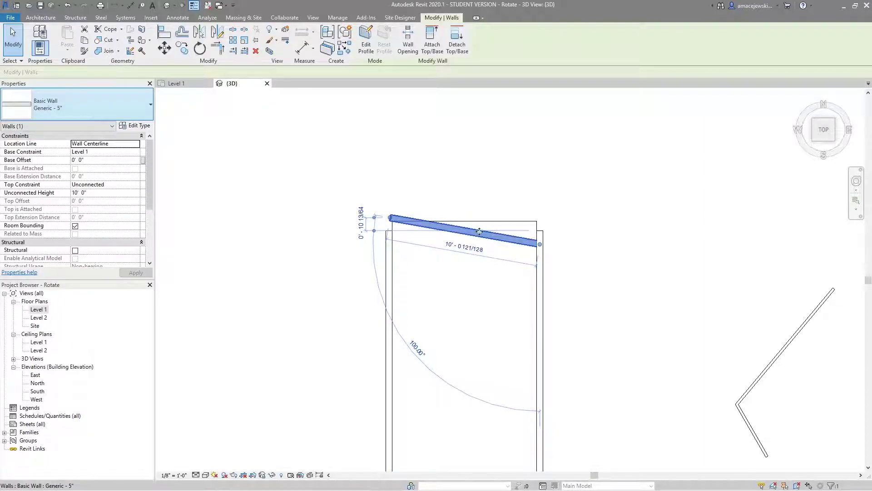
{"action": "left_click", "coordinate": [499, 187]}
{"action": "scroll", "coordinate": [487, 234], "scroll_direction": "down", "scroll_amount": 4}
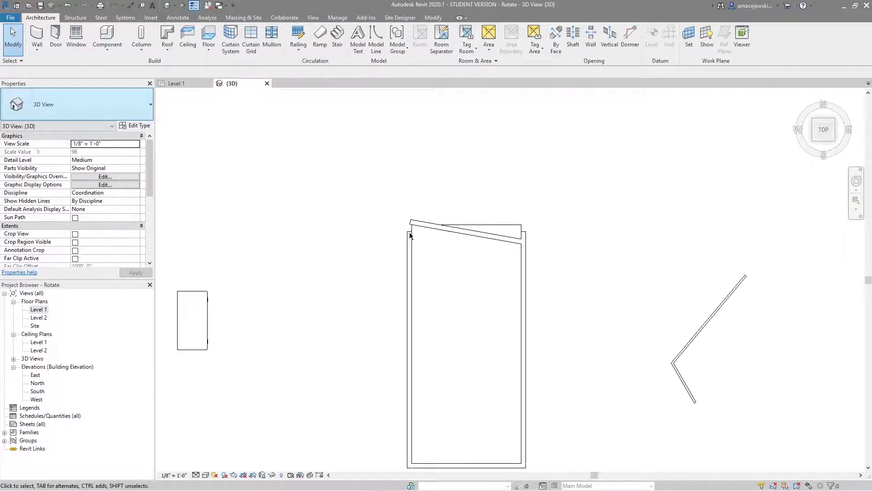
{"action": "middle_click_drag", "start_coordinate": [518, 298], "coordinate": [376, 208]}
{"action": "scroll", "coordinate": [460, 277], "scroll_direction": "down", "scroll_amount": 1}
{"action": "scroll", "coordinate": [476, 278], "scroll_direction": "up", "scroll_amount": 1}
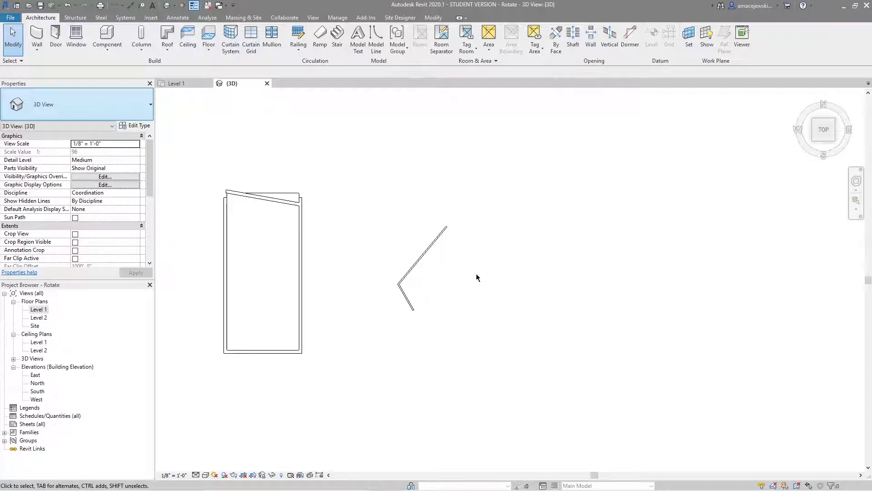
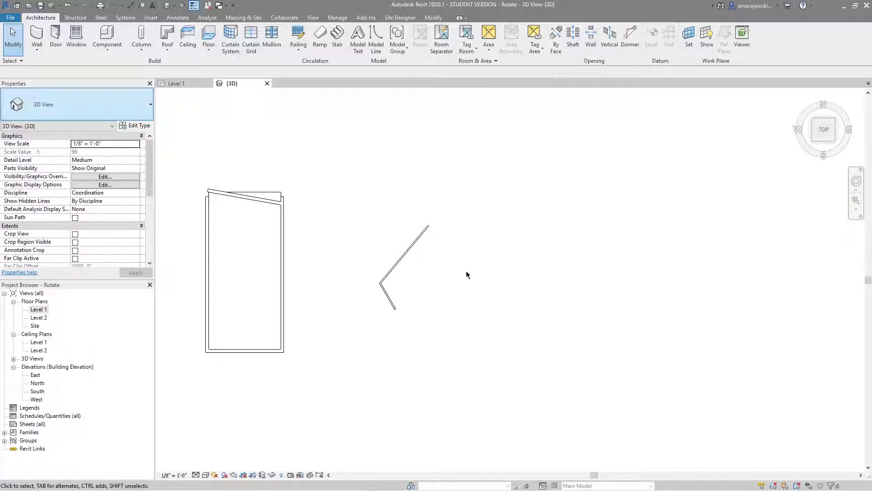
{"action": "left_click", "coordinate": [407, 253]}
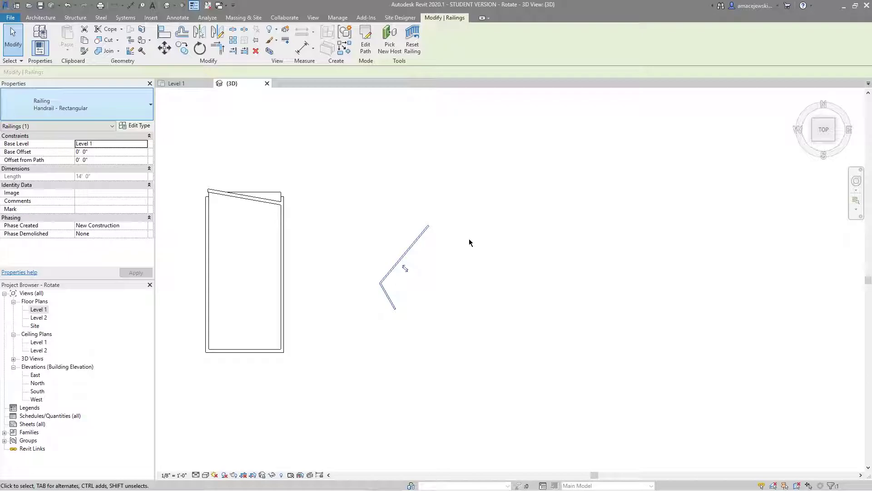
{"action": "key", "text": "Escape"}
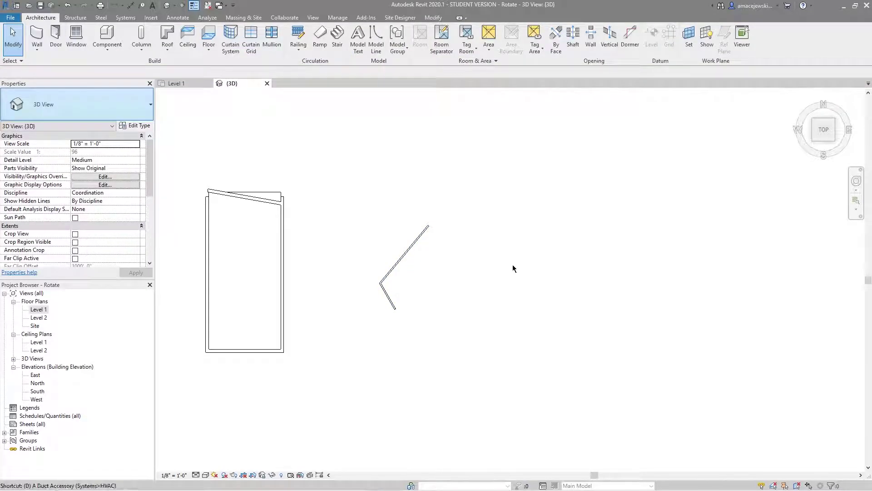
{"action": "middle_click_drag", "start_coordinate": [493, 265], "coordinate": [505, 266]}
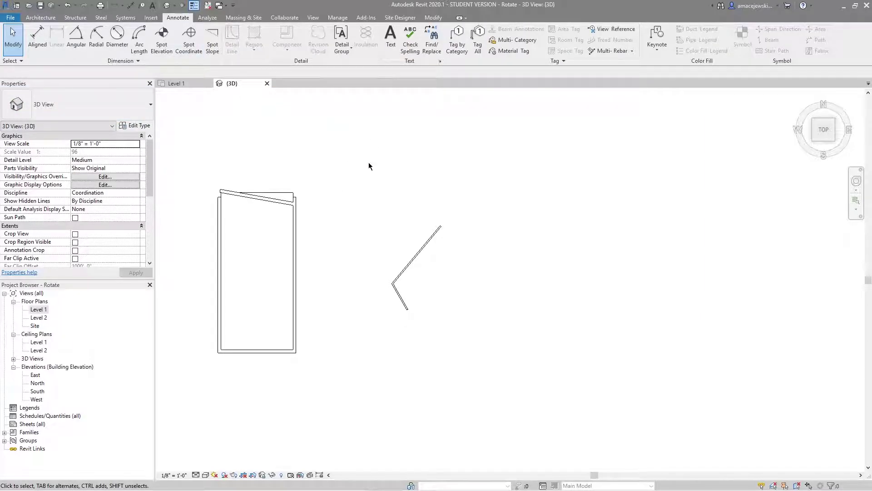
- In the Level 1 floor plan, draw a detail-line circle with a 2'-0" radius on the side of the railing away from the enclosure
{"action": "double_click", "coordinate": [39, 310]}
{"action": "mouse_move", "coordinate": [455, 305]}
{"action": "middle_mouse_down"}
{"action": "mouse_move", "coordinate": [397, 319]}
{"action": "mouse_move", "coordinate": [456, 321]}
{"action": "middle_mouse_up"}
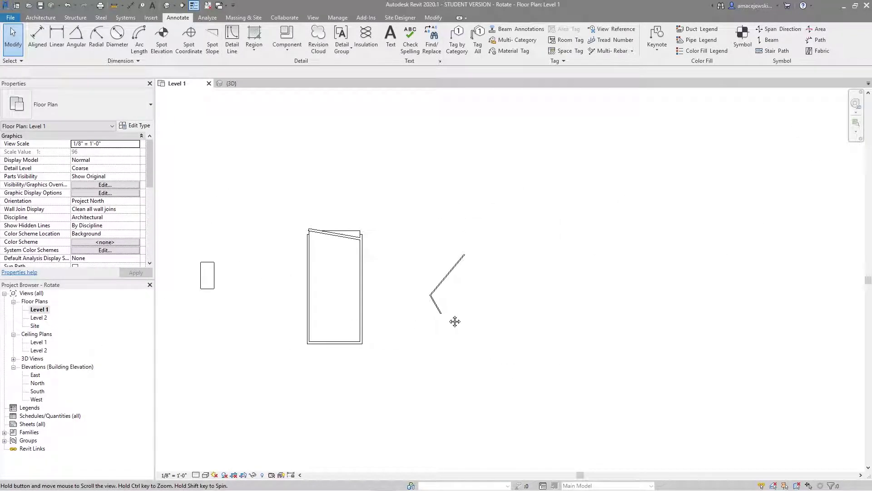
{"action": "scroll", "coordinate": [542, 298], "scroll_direction": "up", "scroll_amount": 2}
{"action": "middle_click_drag", "start_coordinate": [541, 298], "coordinate": [500, 295]}
{"action": "key", "text": "d"}
{"action": "key", "text": "l"}
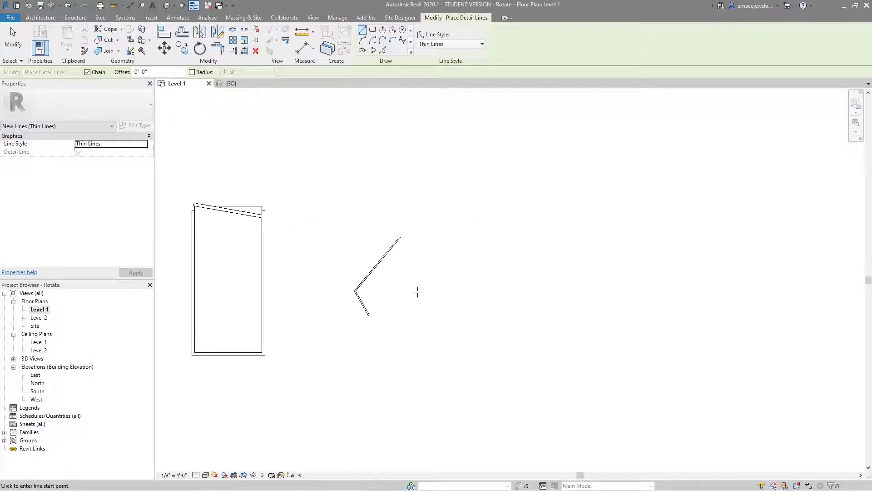
{"action": "left_click", "coordinate": [402, 30]}
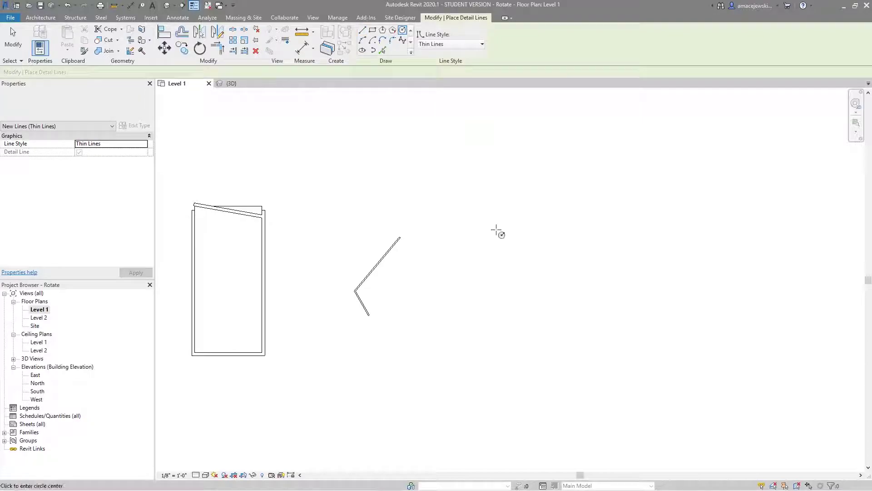
{"action": "left_click", "coordinate": [509, 299]}
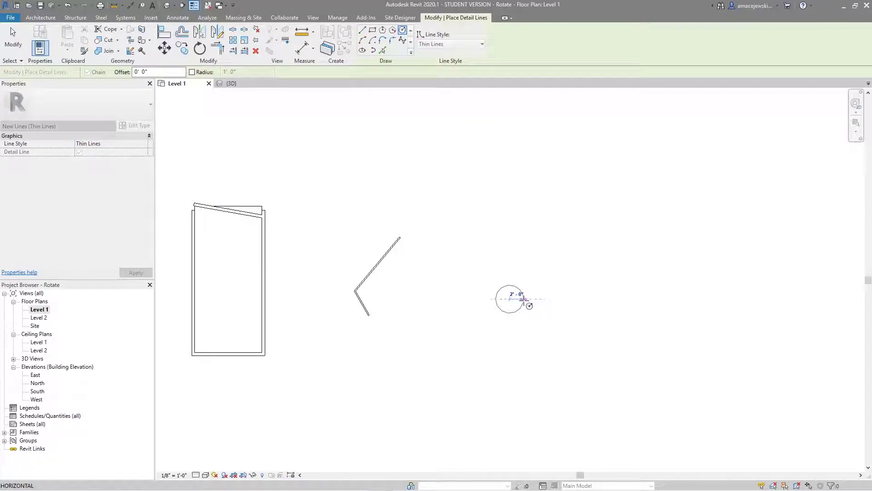
{"action": "left_click", "coordinate": [523, 299]}
{"action": "key", "text": "Escape"}
{"action": "key", "text": "Escape"}
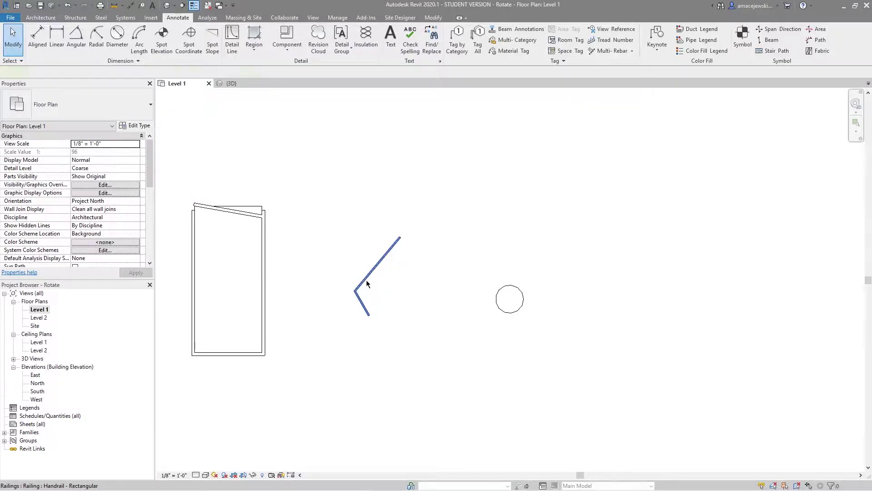
- Rotate the railing 14 degrees clockwise about its default center in the floor plan
{"action": "left_click", "coordinate": [367, 281]}
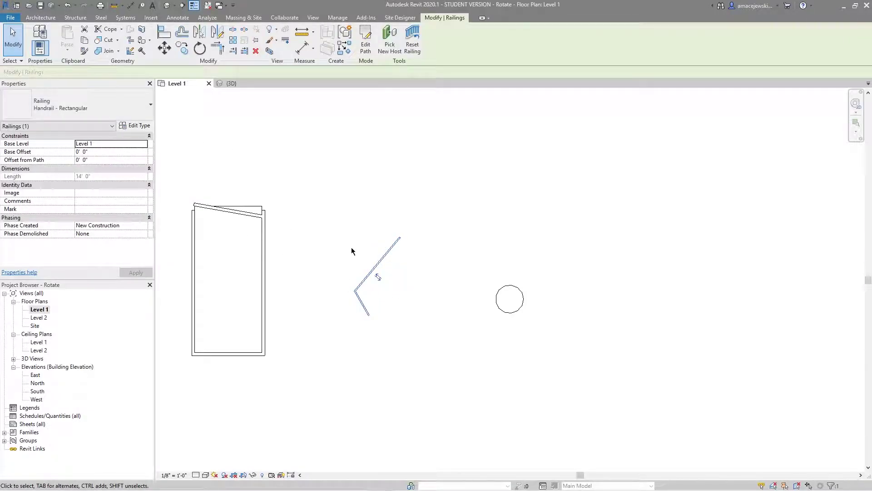
{"action": "key", "text": "r"}
{"action": "key", "text": "o"}
{"action": "left_click", "coordinate": [376, 211]}
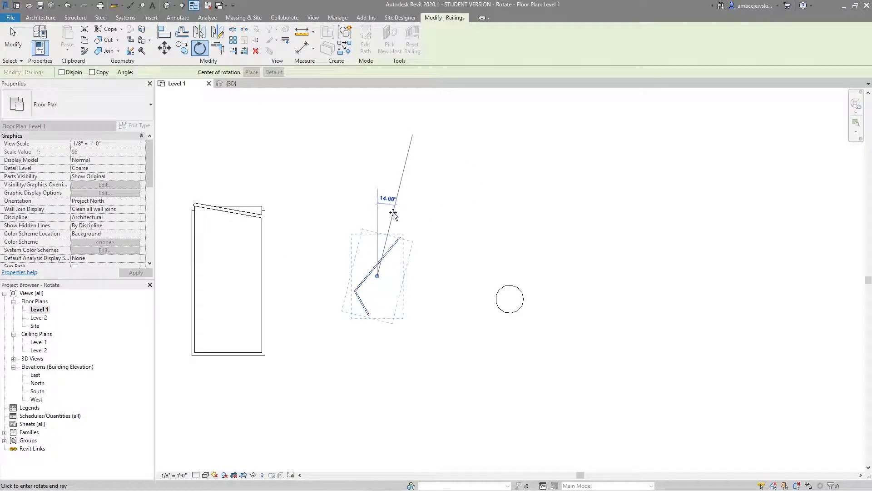
{"action": "left_click", "coordinate": [393, 214]}
- Create a rotated copy of the railing about its default center, turned clockwise until roughly perpendicular to the original
{"action": "key", "text": "r"}
{"action": "key", "text": "o"}
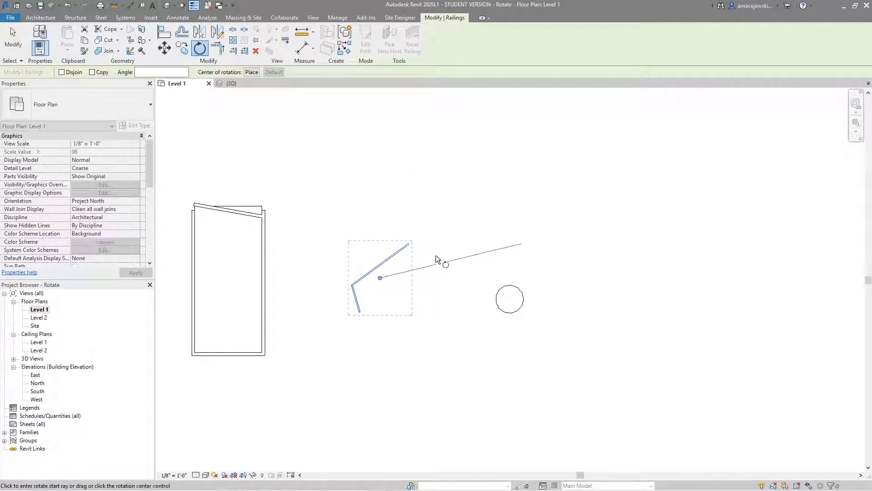
{"action": "left_click", "coordinate": [92, 72]}
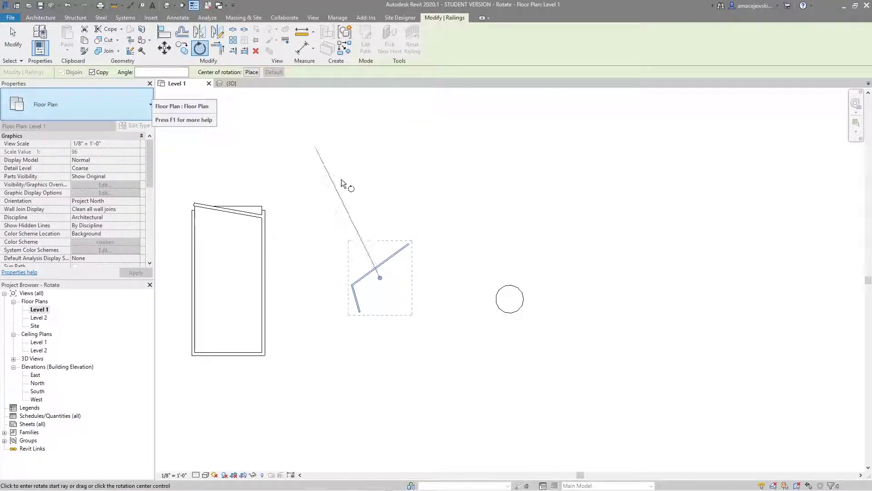
{"action": "left_click", "coordinate": [331, 204]}
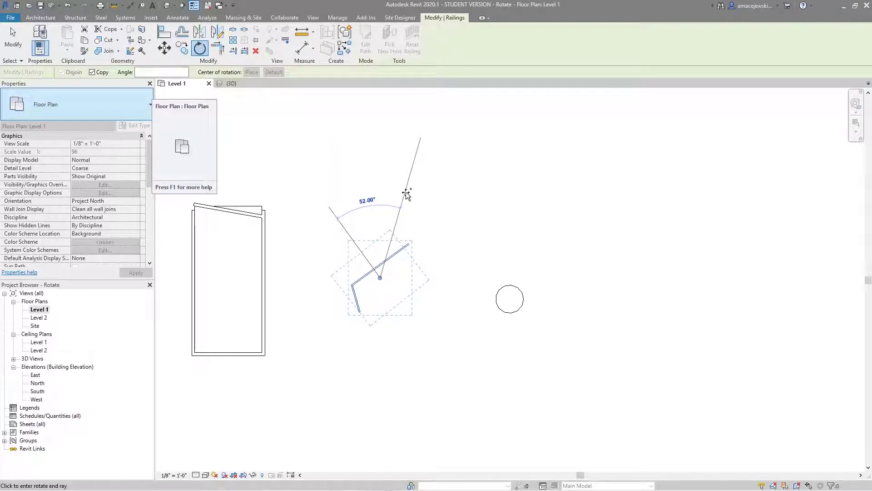
{"action": "left_click", "coordinate": [407, 195]}
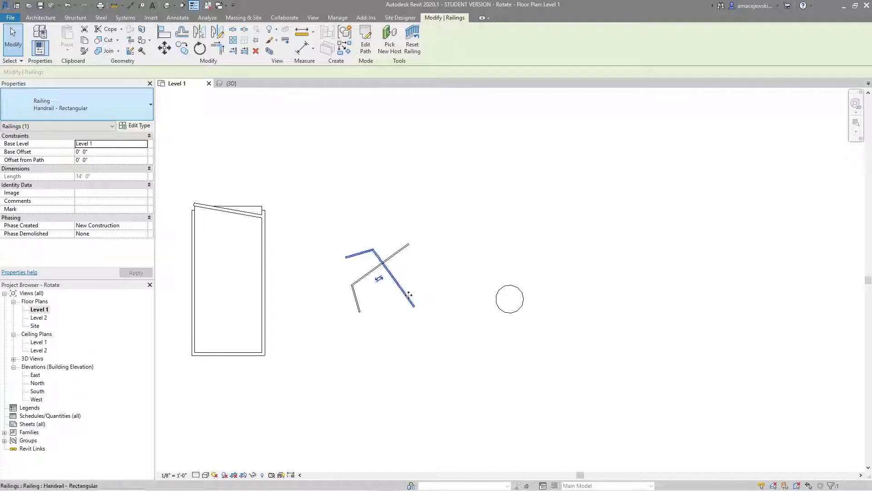
{"action": "left_click", "coordinate": [417, 232]}
- Rotate the railing -20 degrees about the center of the detail-line circle, moving it clockwise around the circle
{"action": "left_click", "coordinate": [376, 264]}
{"action": "key", "text": "r"}
{"action": "key", "text": "o"}
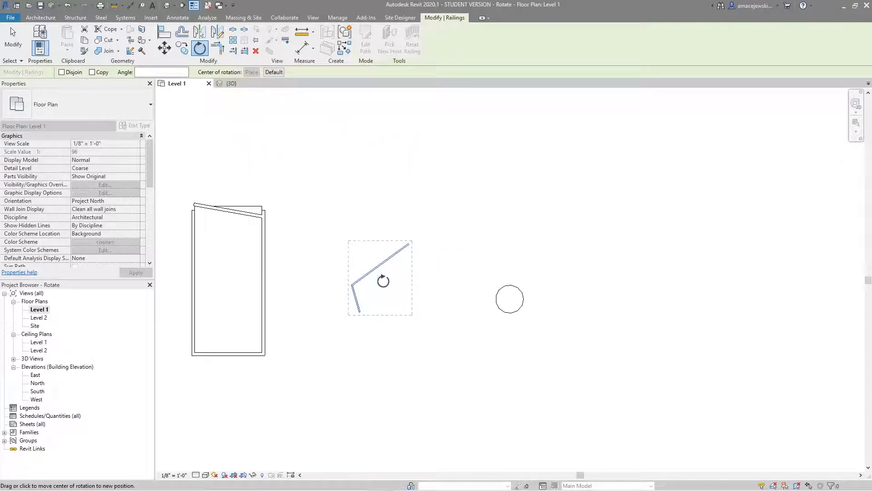
{"action": "left_click_drag", "start_coordinate": [381, 278], "coordinate": [509, 299]}
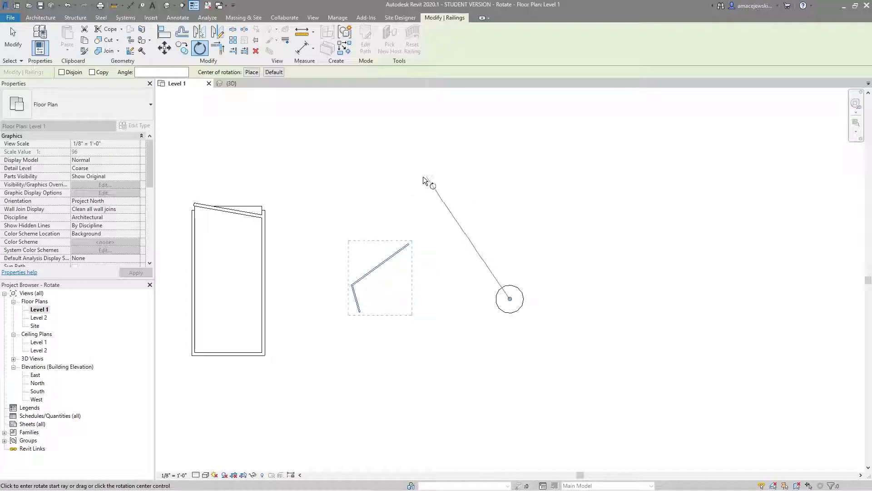
{"action": "left_click", "coordinate": [376, 288]}
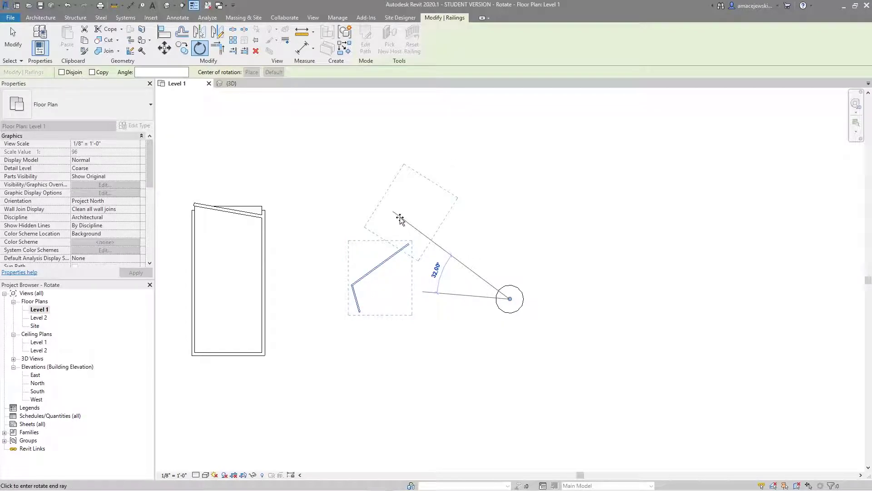
{"action": "type", "text": "-20"}
{"action": "key", "text": "Return"}
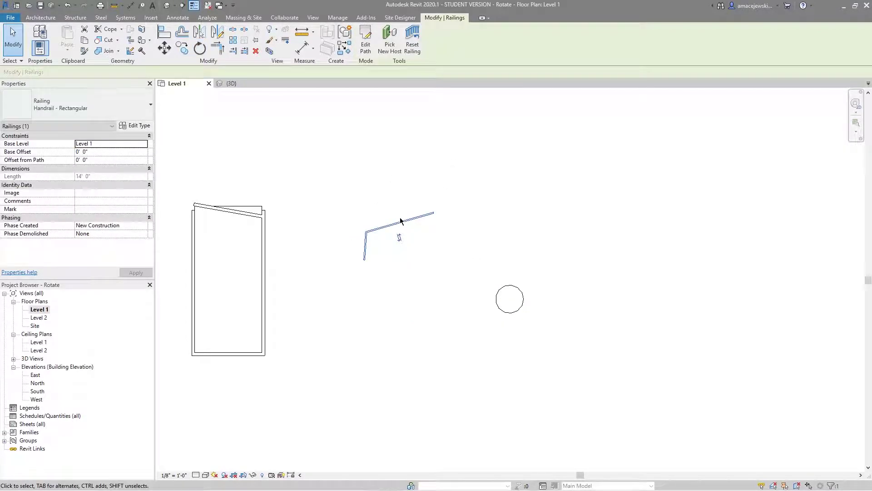
- Make a copy of the railing rotated clockwise about the circle's center, so the copy sits above the circle in plan
{"action": "key", "text": "r"}
{"action": "key", "text": "o"}
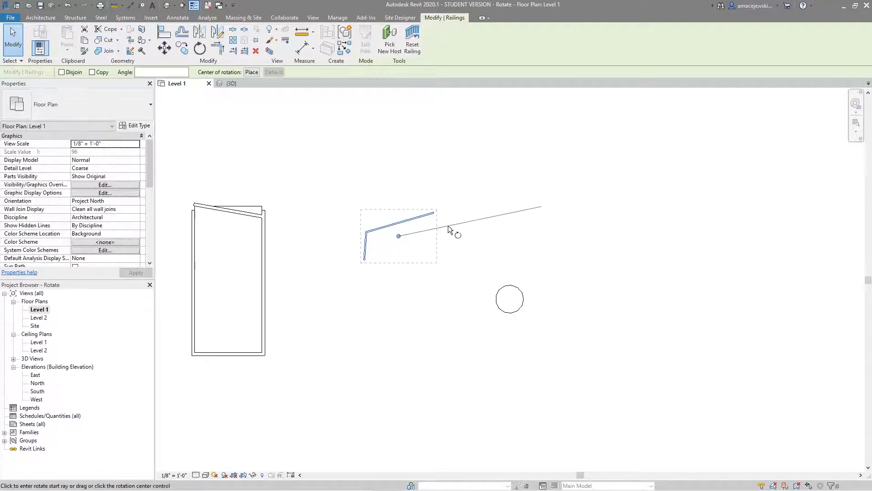
{"action": "left_click_drag", "start_coordinate": [398, 235], "coordinate": [510, 299]}
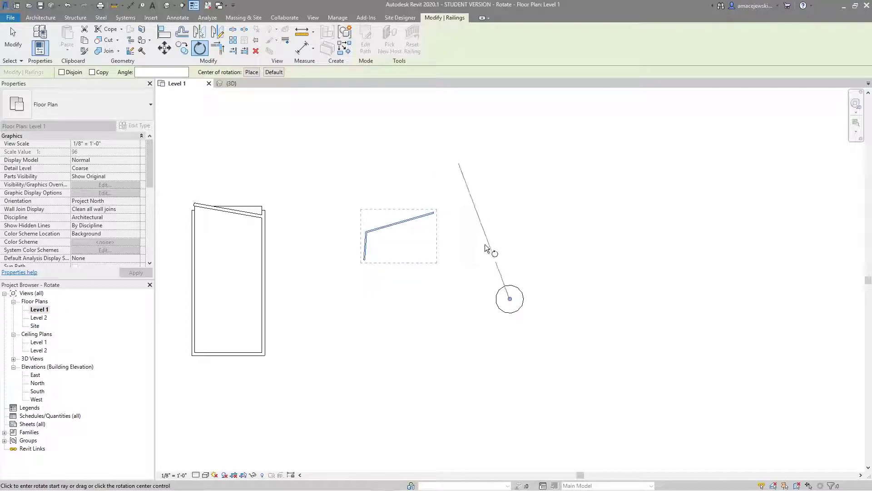
{"action": "left_click", "coordinate": [91, 72]}
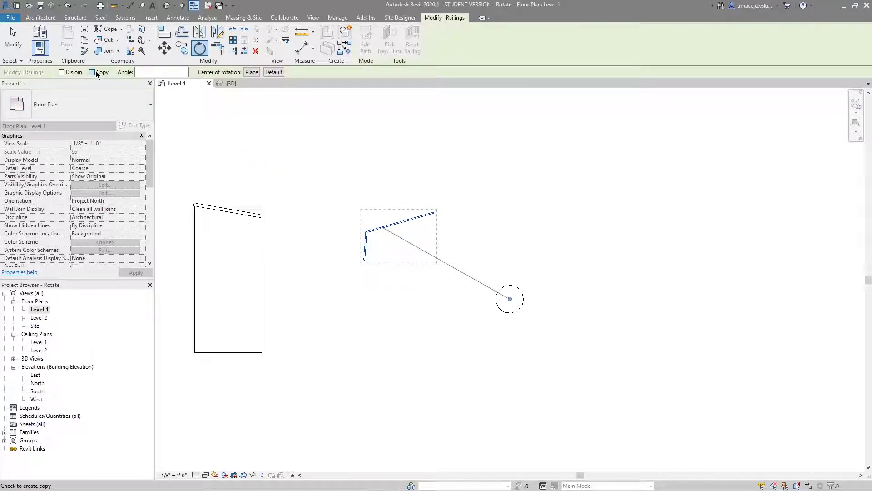
{"action": "left_click", "coordinate": [400, 144]}
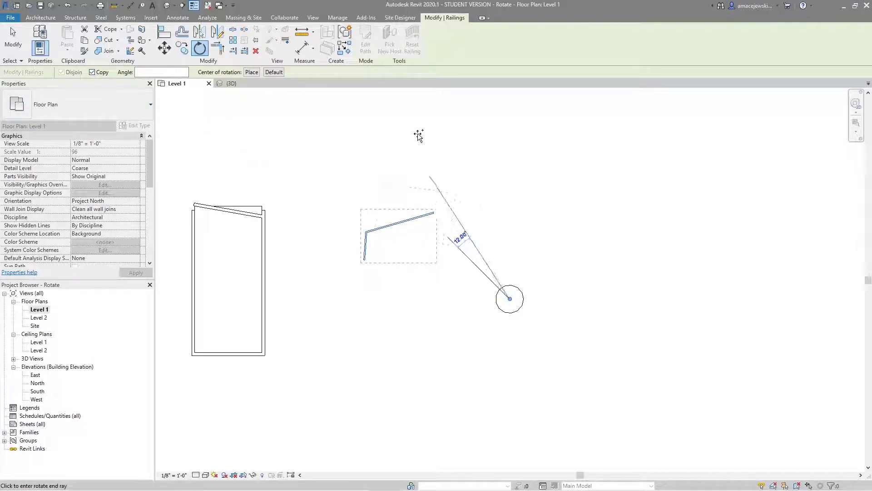
{"action": "left_click", "coordinate": [489, 123]}
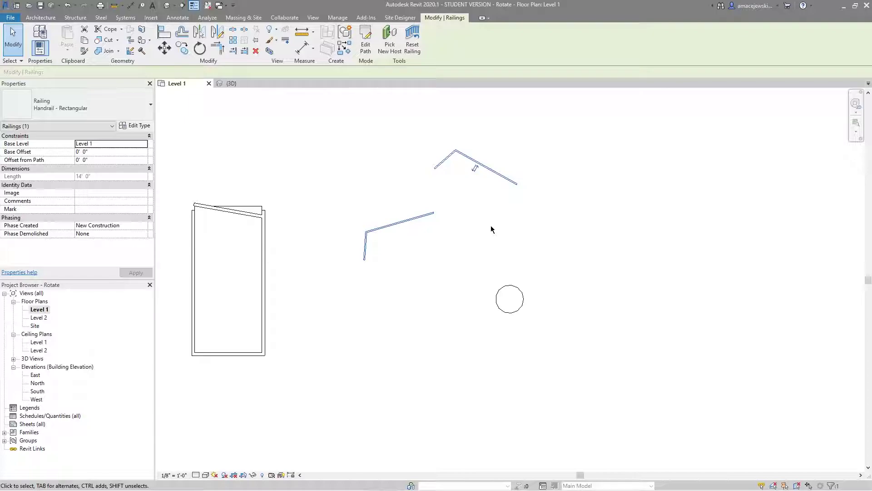
- Copy both railings together by rotating them 225 degrees about the circle's center, and clear the selection
{"action": "left_click", "coordinate": [510, 223]}
{"action": "left_click", "coordinate": [406, 222]}
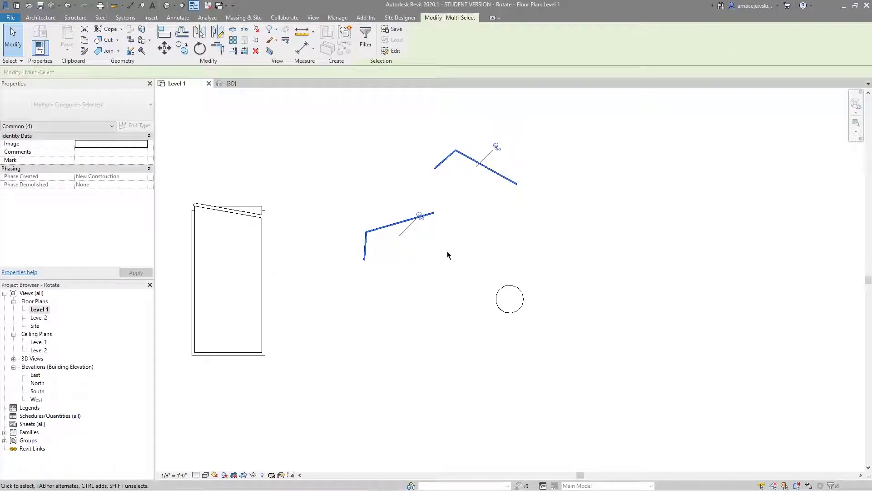
{"action": "key", "text": "r"}
{"action": "key", "text": "o"}
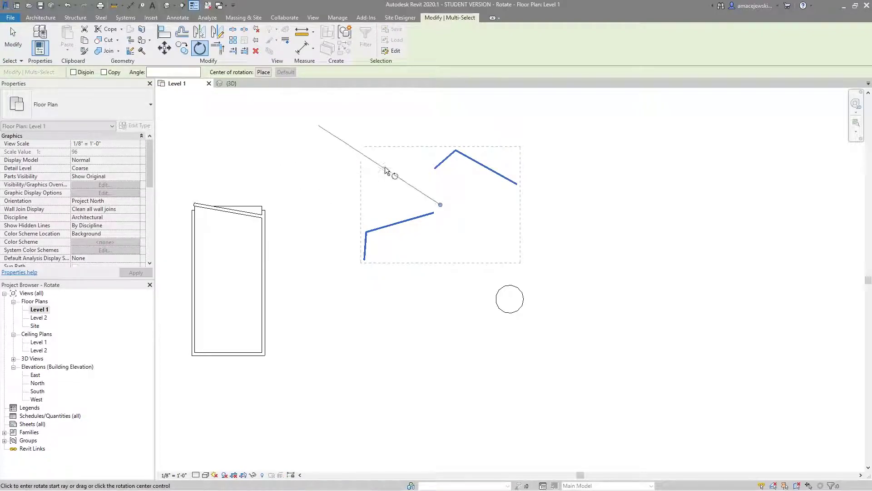
{"action": "left_click_drag", "start_coordinate": [458, 219], "coordinate": [509, 299]}
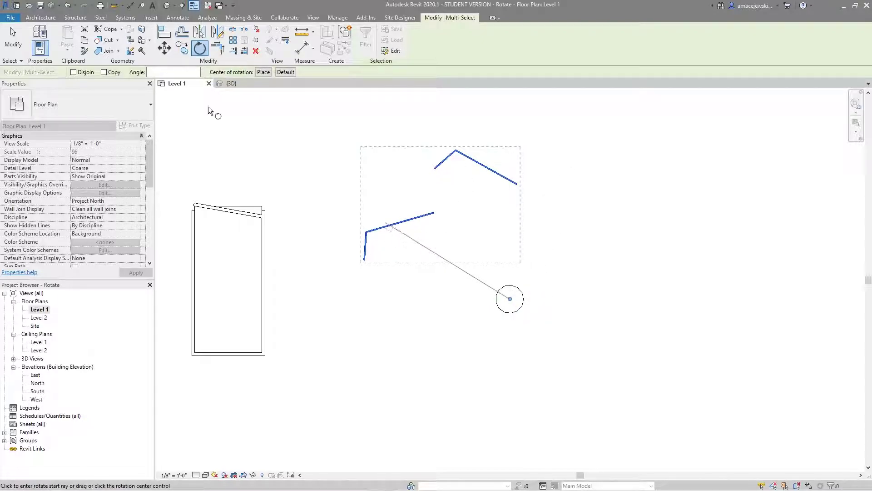
{"action": "left_click", "coordinate": [116, 74]}
{"action": "left_click", "coordinate": [410, 284]}
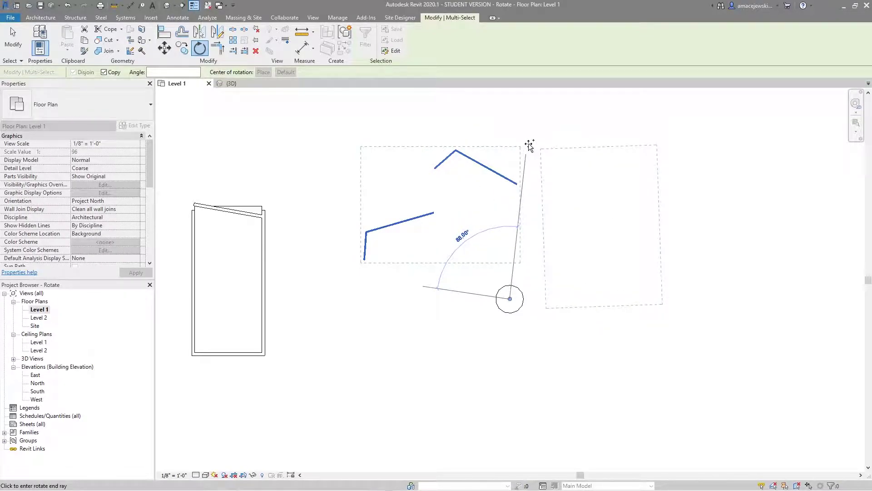
{"action": "type", "text": "225"}
{"action": "key", "text": "Return"}
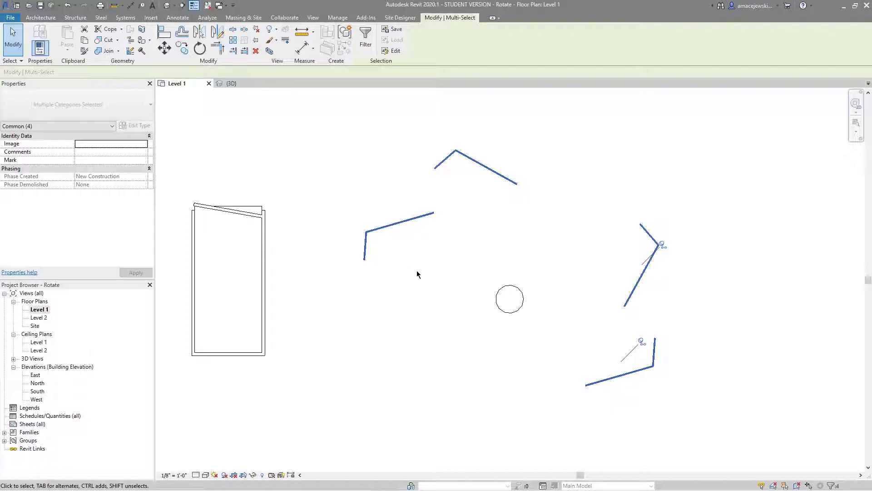
{"action": "middle_click_drag", "start_coordinate": [392, 281], "coordinate": [457, 287]}
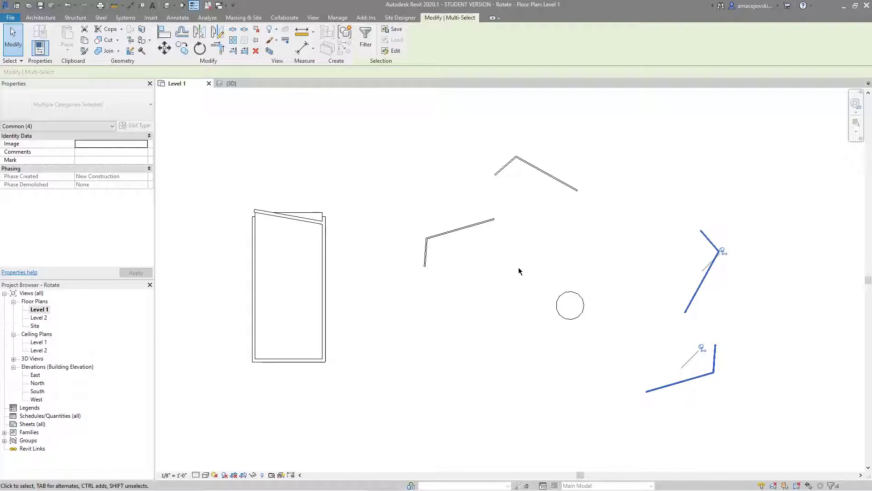
{"action": "key", "text": "Escape"}
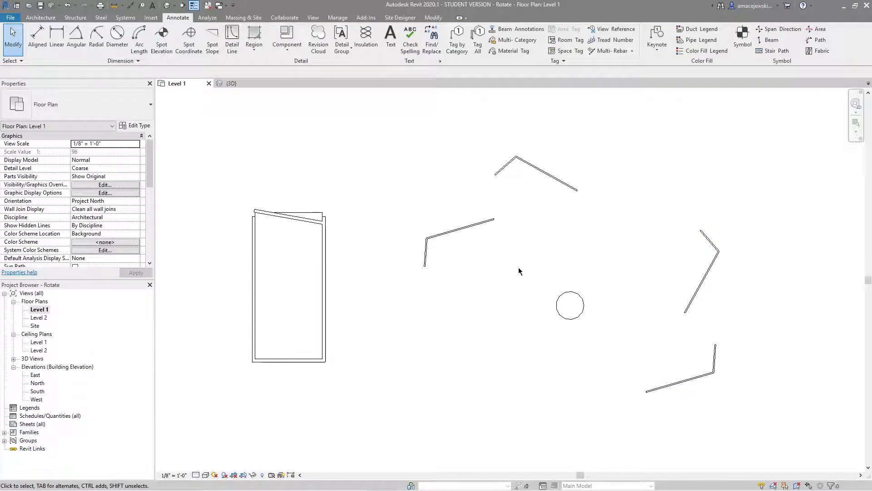